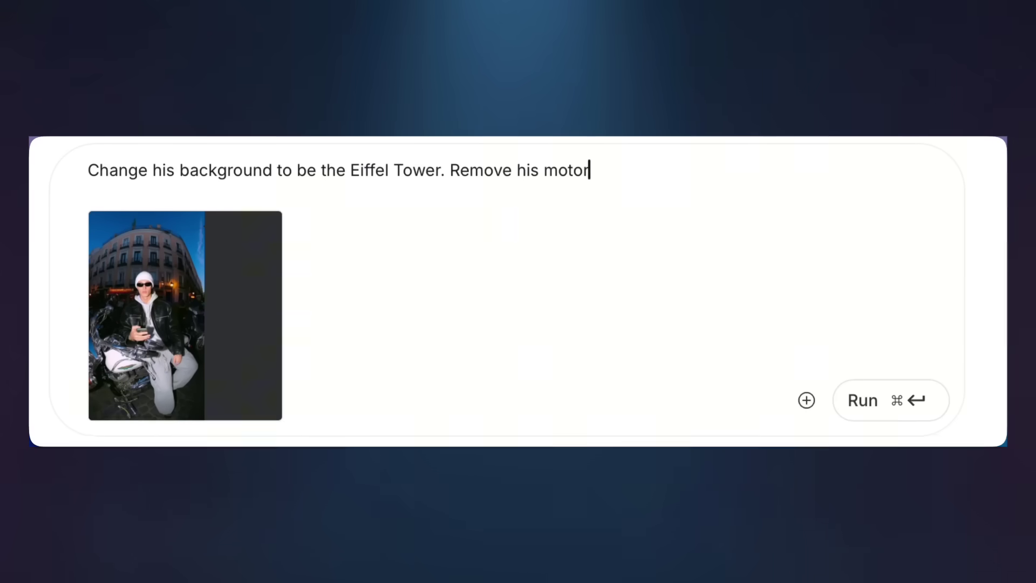
Step: Let the intro demo text 'ing and posing in front of the' finish on the Google AI Studio page
text(ing and posing in front of the)
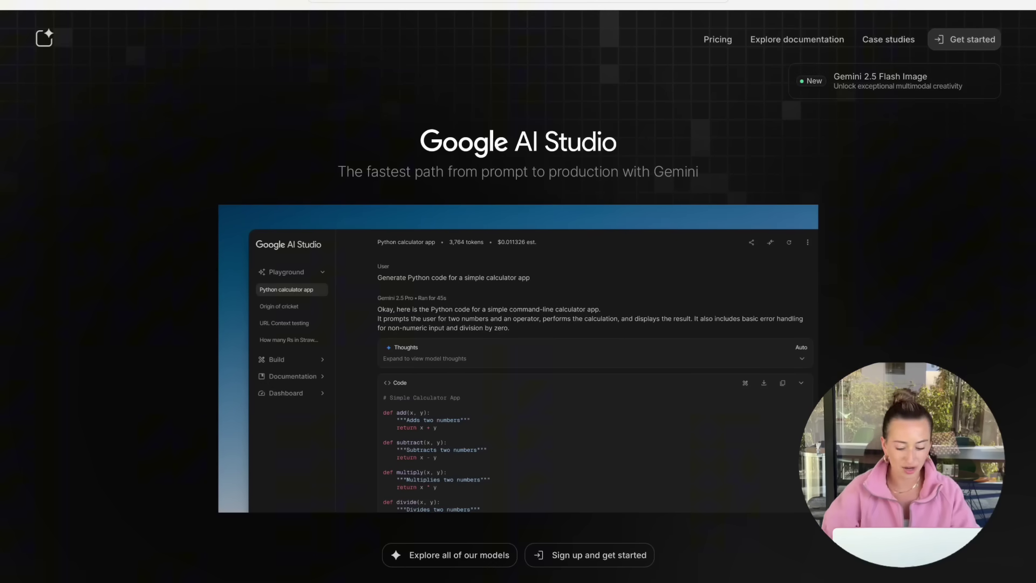
Step: Enter the studio and start a Gemini Native Image chat from Generate media
click(964, 49)
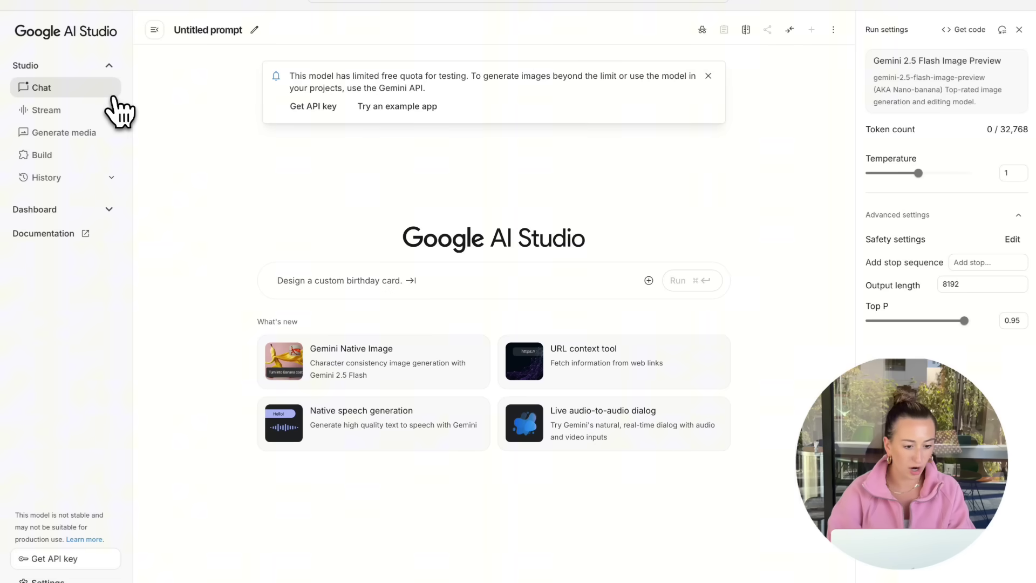
click(92, 138)
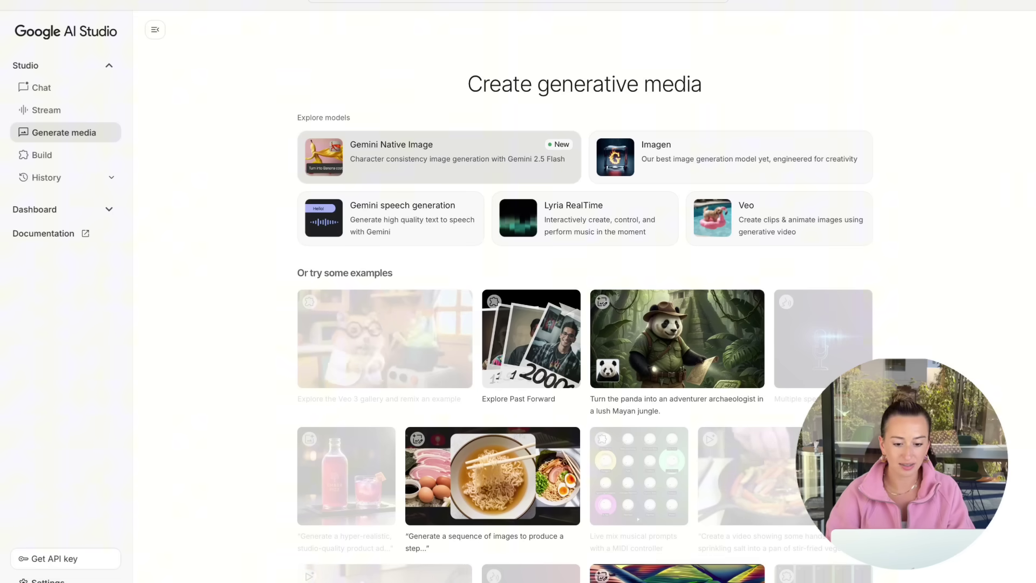
click(356, 167)
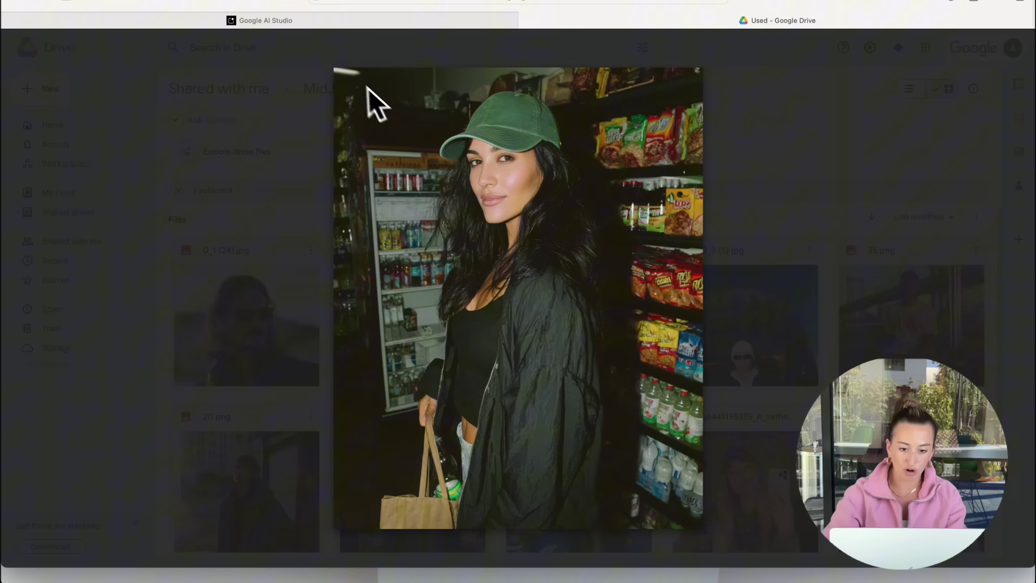
Step: Screenshot the green-cap store photo in Drive and drop it into the AI Studio prompt
key(super+shift+4)
mouse_move(336, 65)
mouse_down()
mouse_move(456, 115)
mouse_move(699, 515)
mouse_move(705, 548)
mouse_move(696, 528)
mouse_up()
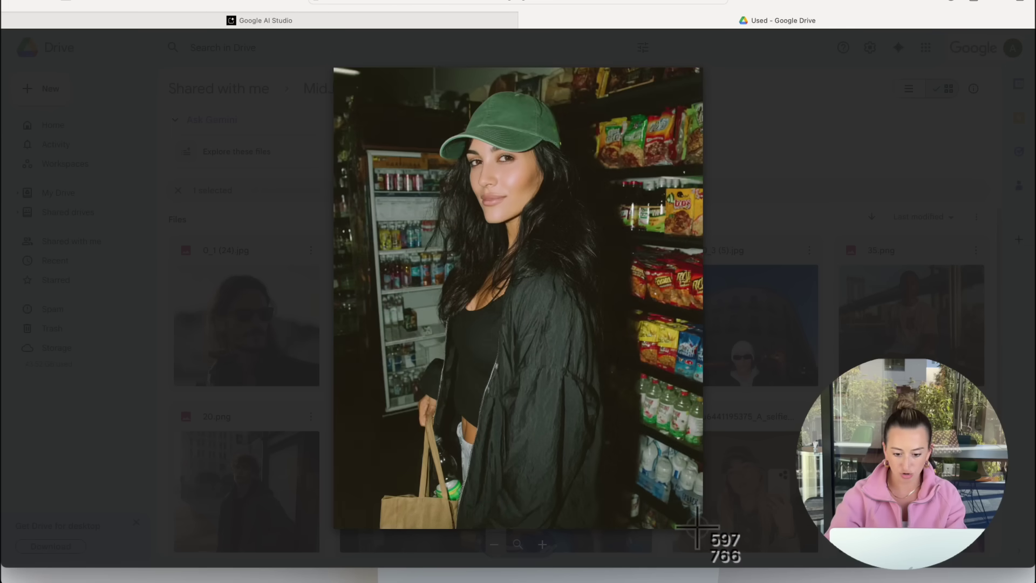
click(380, 22)
drag(985, 548, 510, 267)
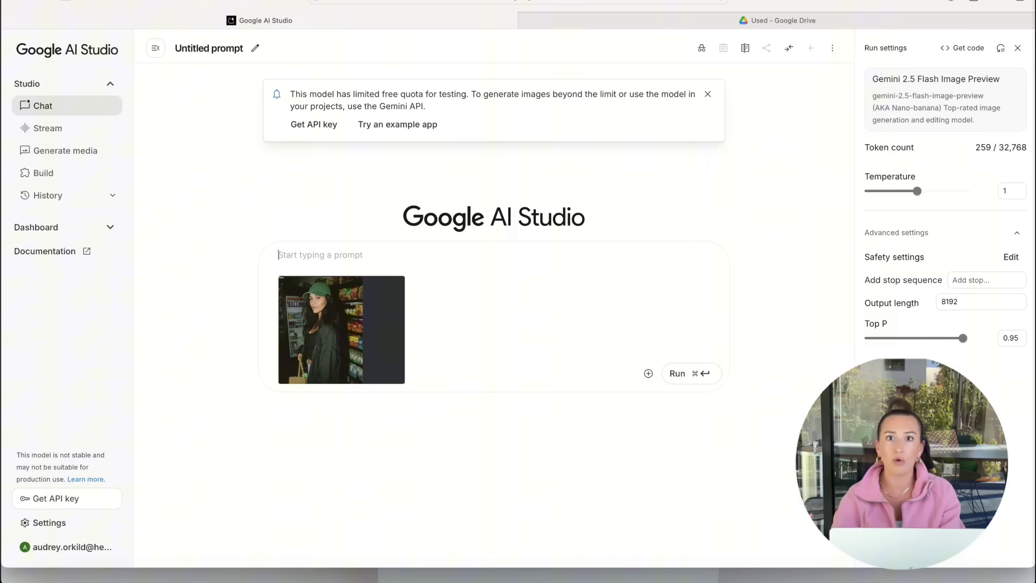
Step: Ask Gemini to change the girl's hat from green to red, and run it
text(change this girls)
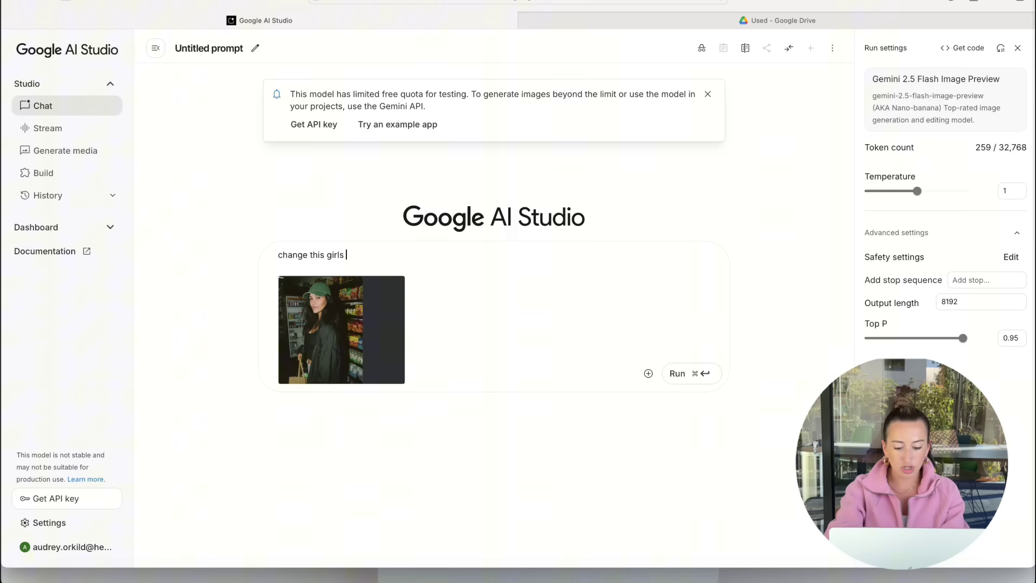
text( hat )
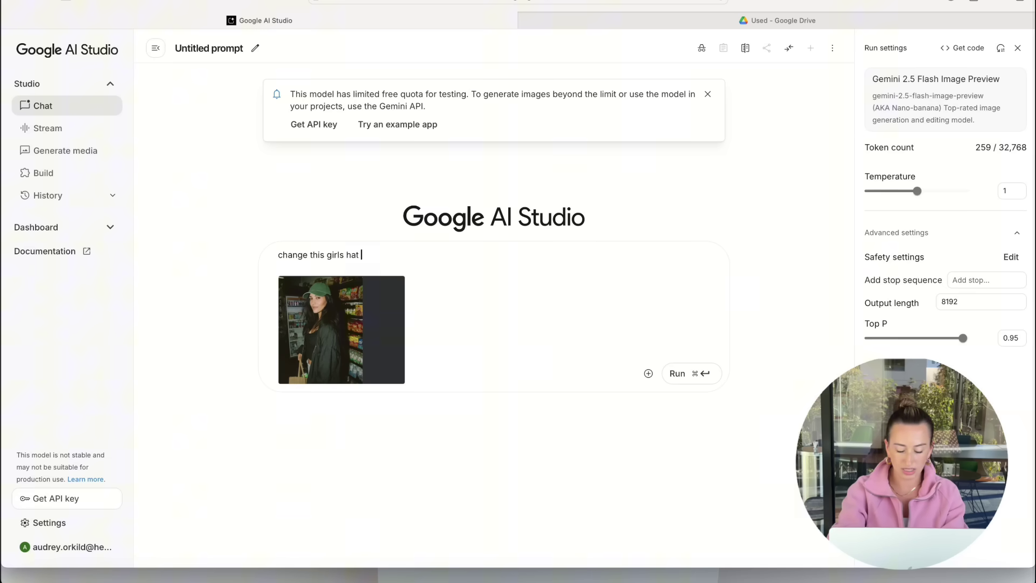
text(from green to red)
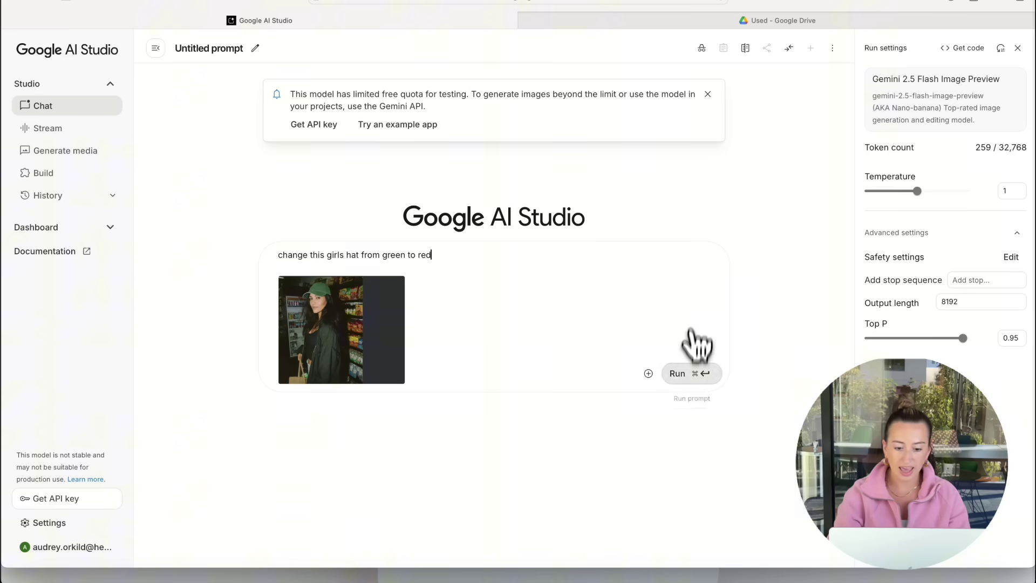
click(688, 380)
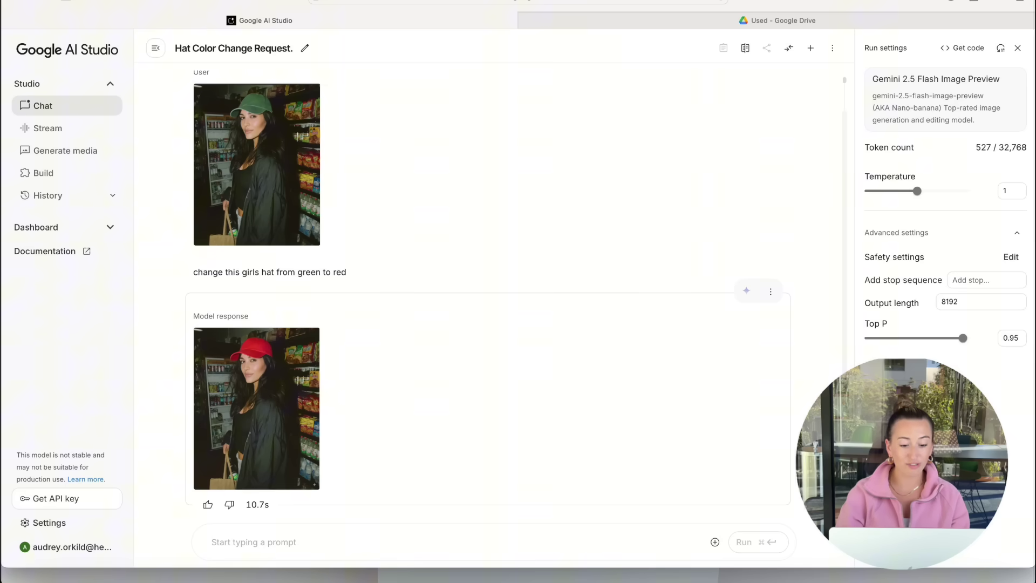
Step: View the red-cap result at full size, close the viewer, and focus the prompt box
click(297, 415)
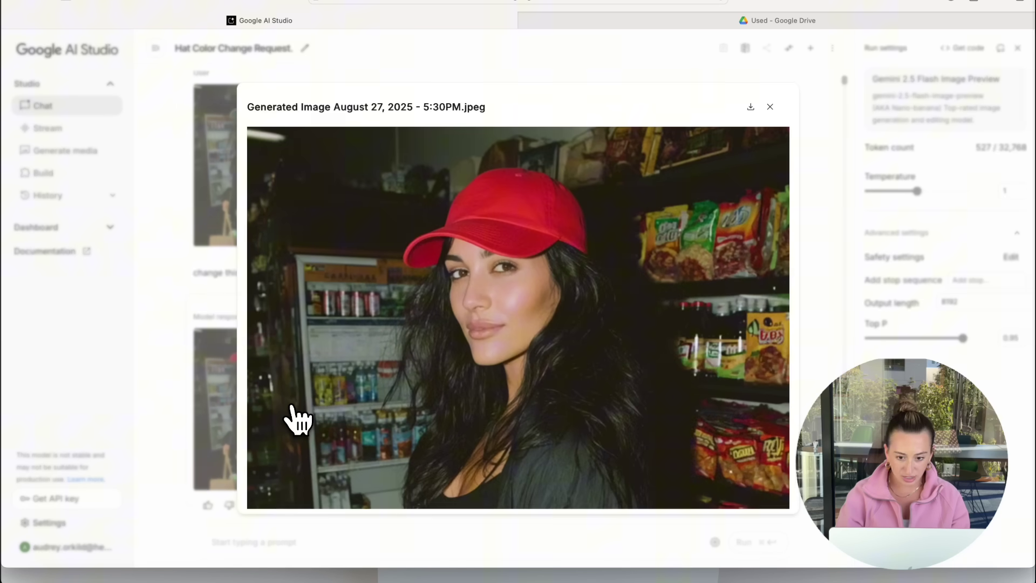
scroll(585, 422, down, 1)
scroll(588, 424, down, 1)
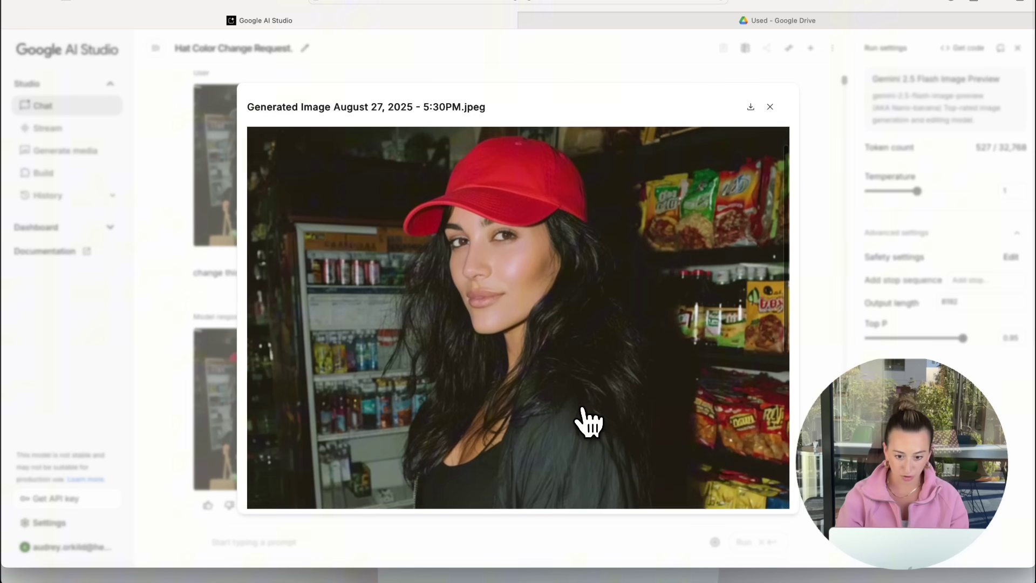
scroll(584, 423, down, 1)
scroll(519, 317, down, 10)
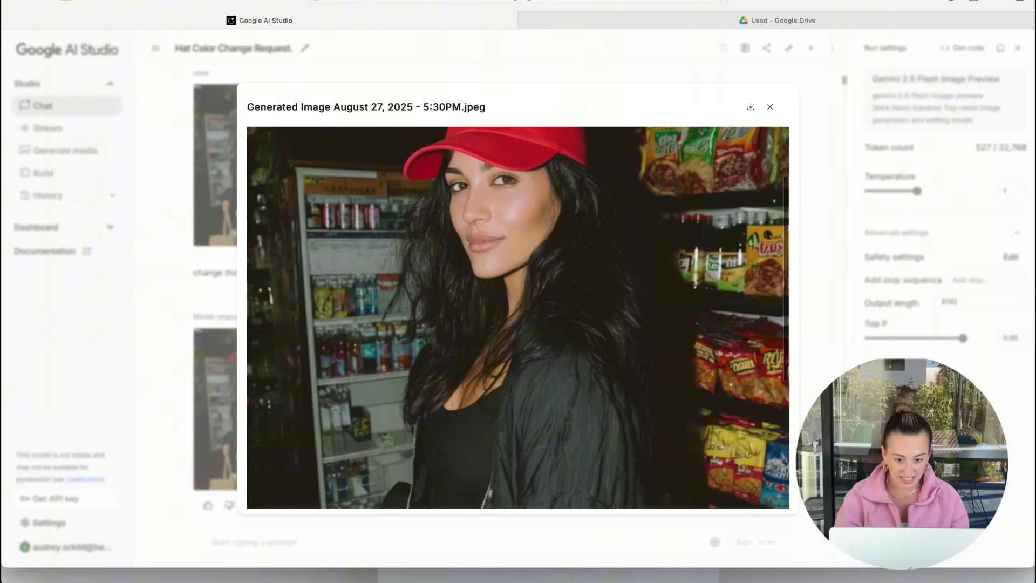
scroll(518, 317, up, 10)
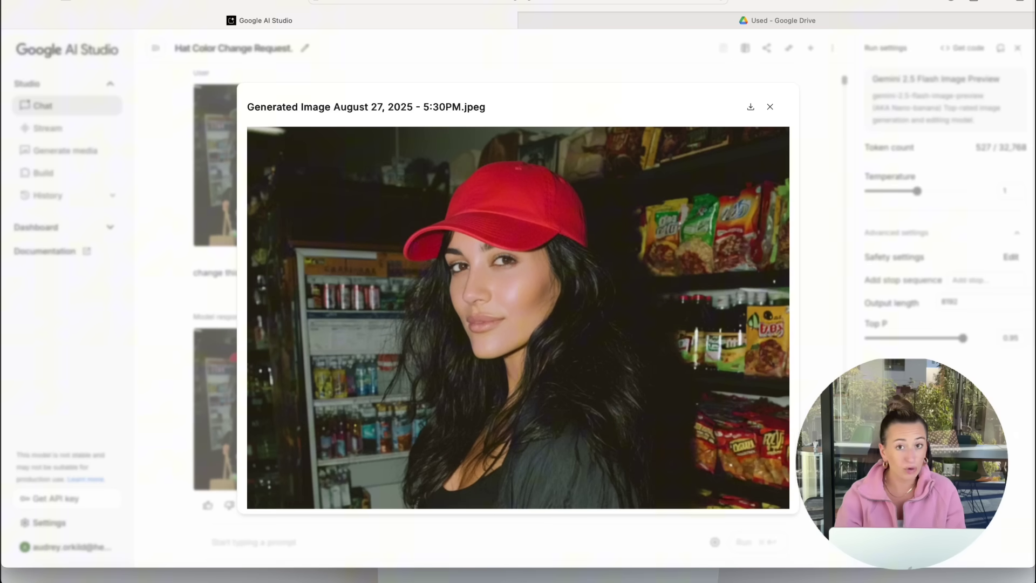
click(770, 107)
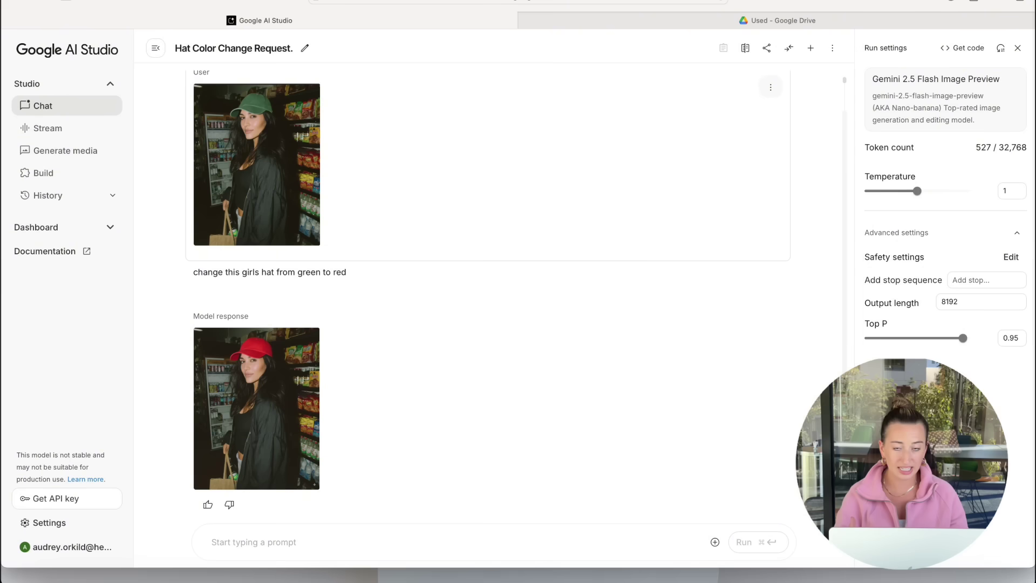
click(533, 543)
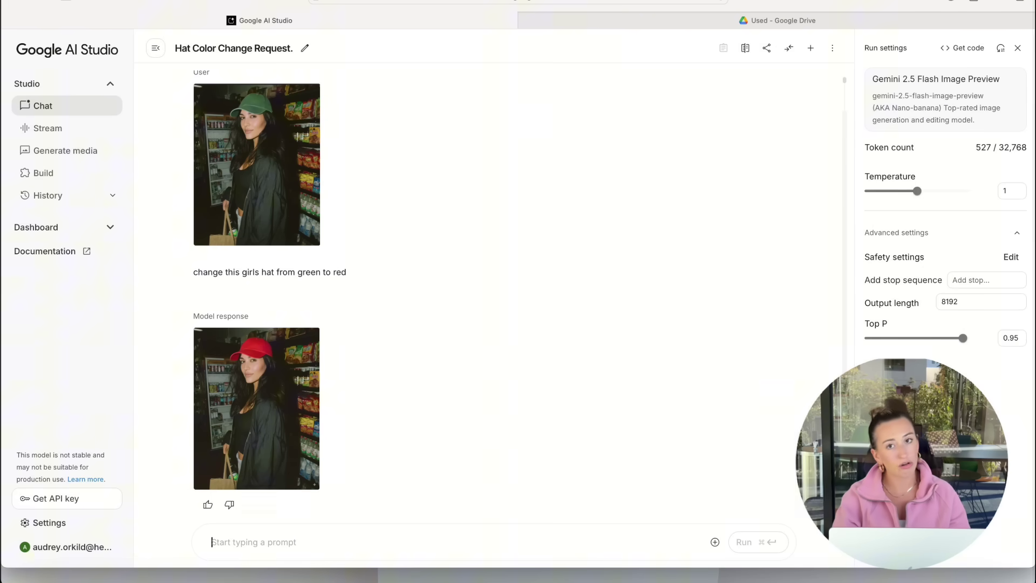
Step: Go full screen and ask Gemini to move the girl from the grocery store onto a New York City street
key(ctrl+super+f)
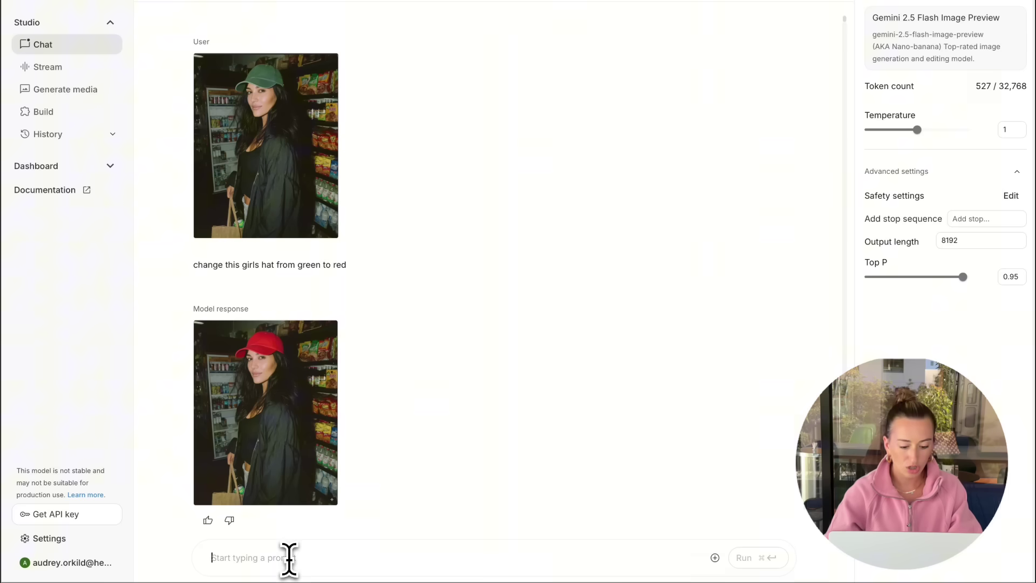
text(Ch)
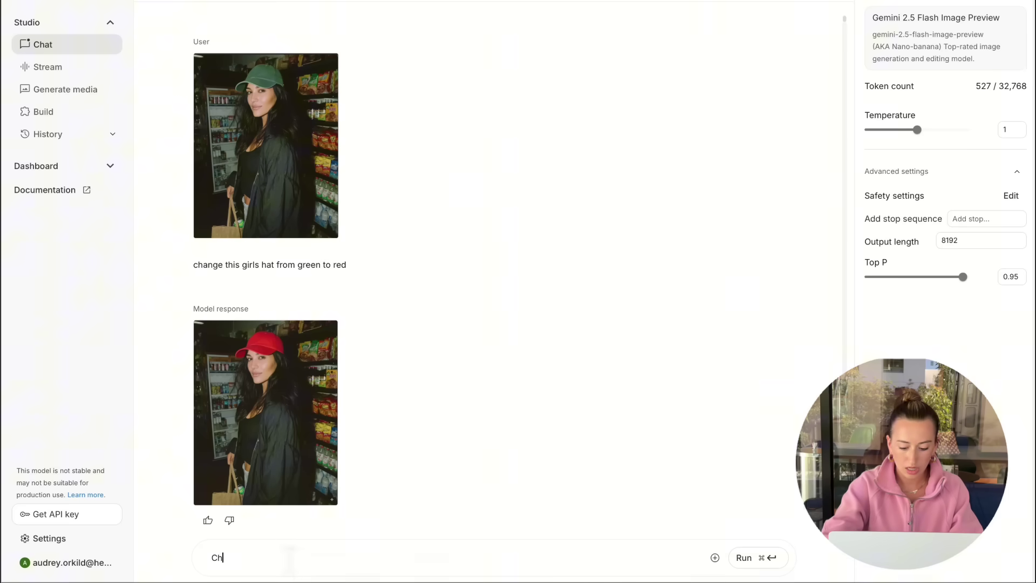
text(ange this girl's s)
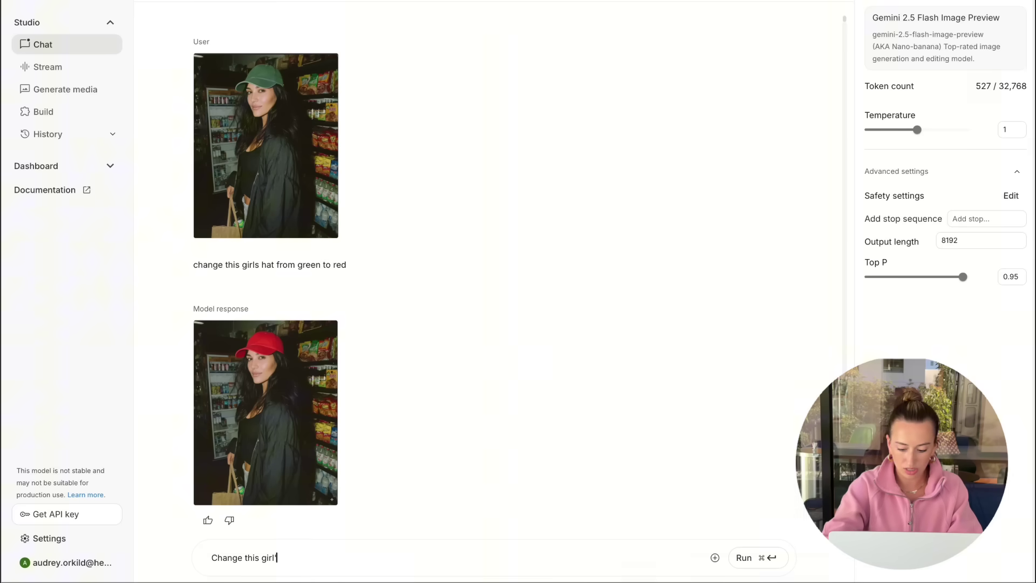
text(etting from a )
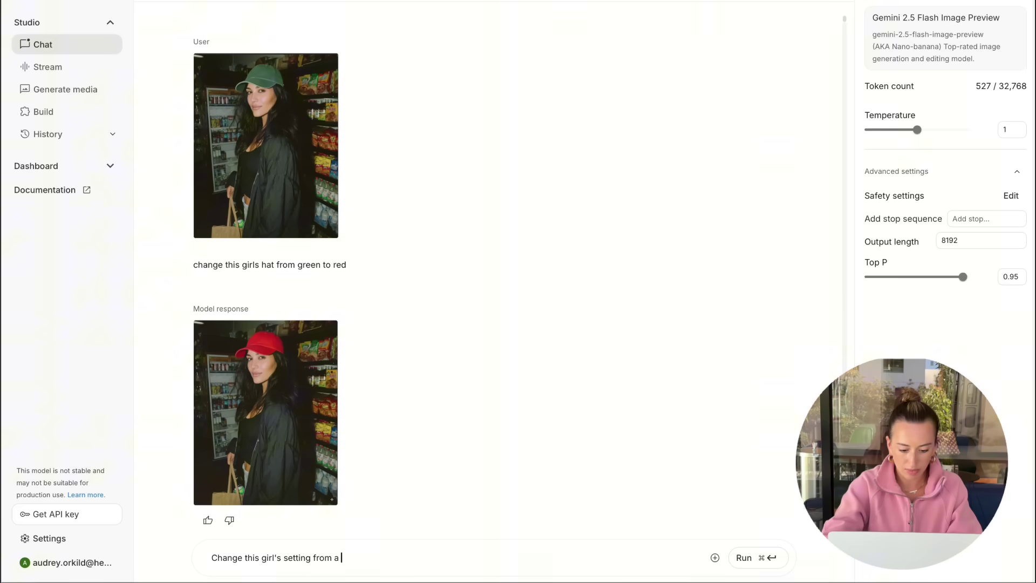
text(grocery st)
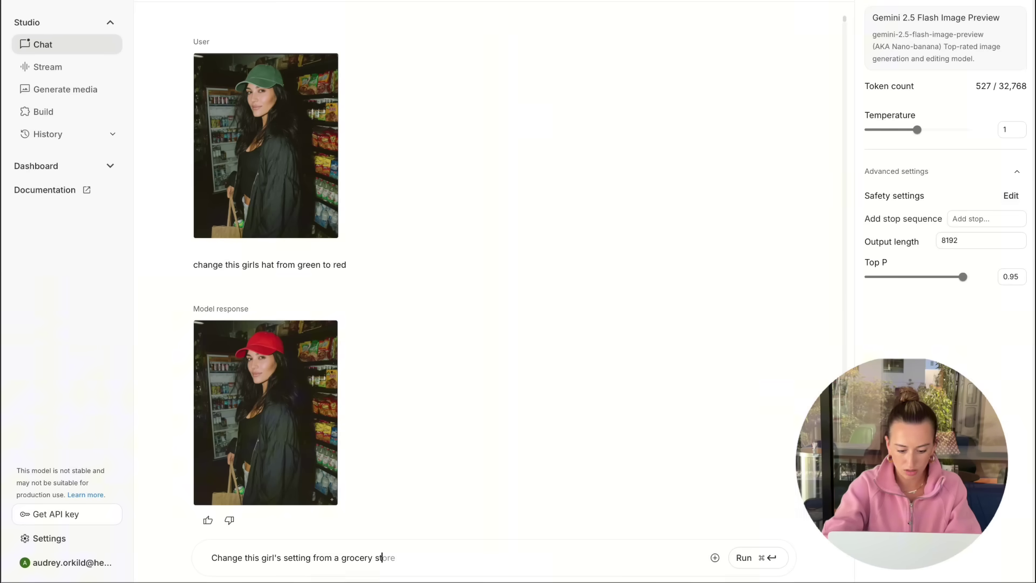
text(ore to be standing )
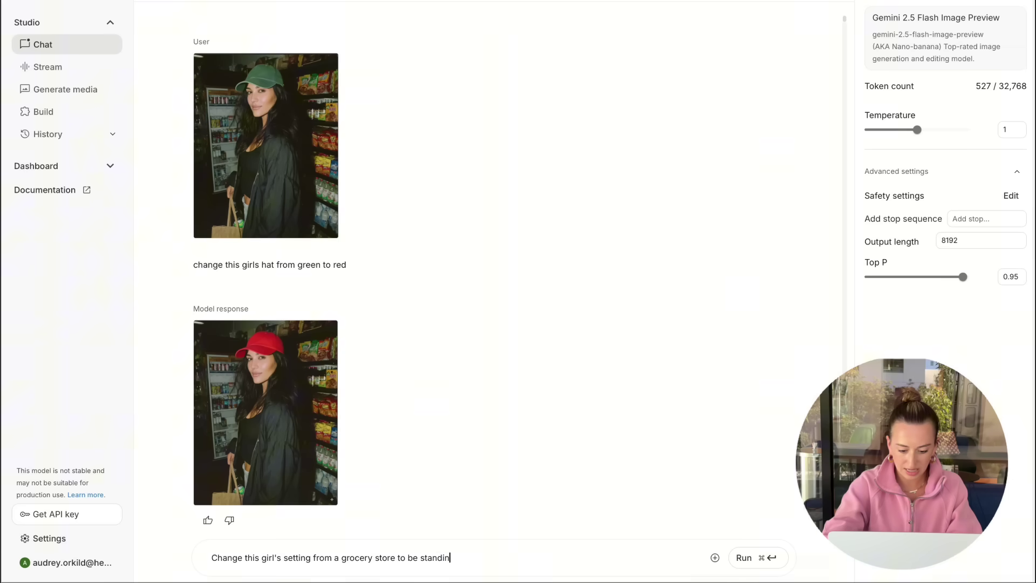
text(outside on )
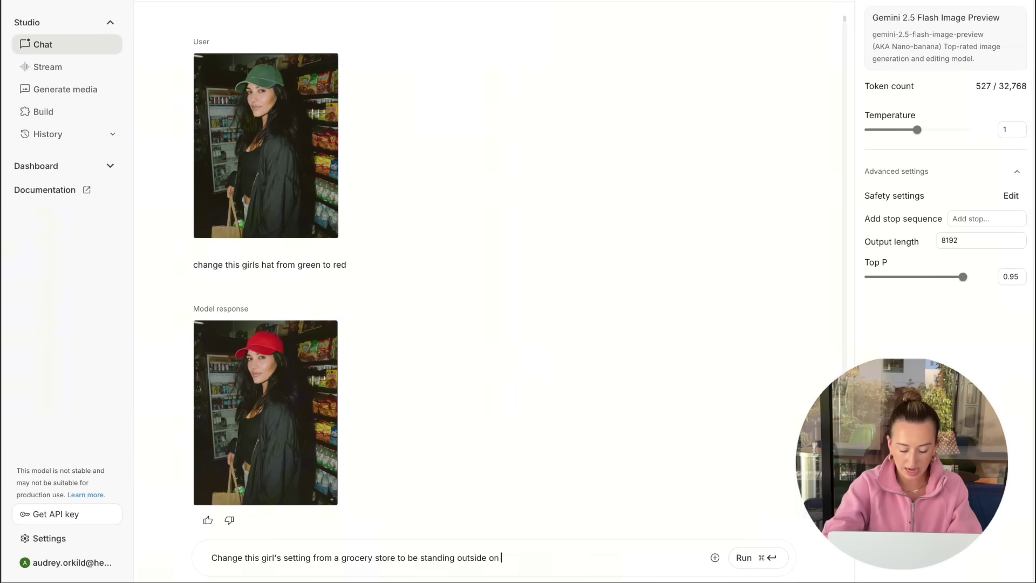
text(the streets)
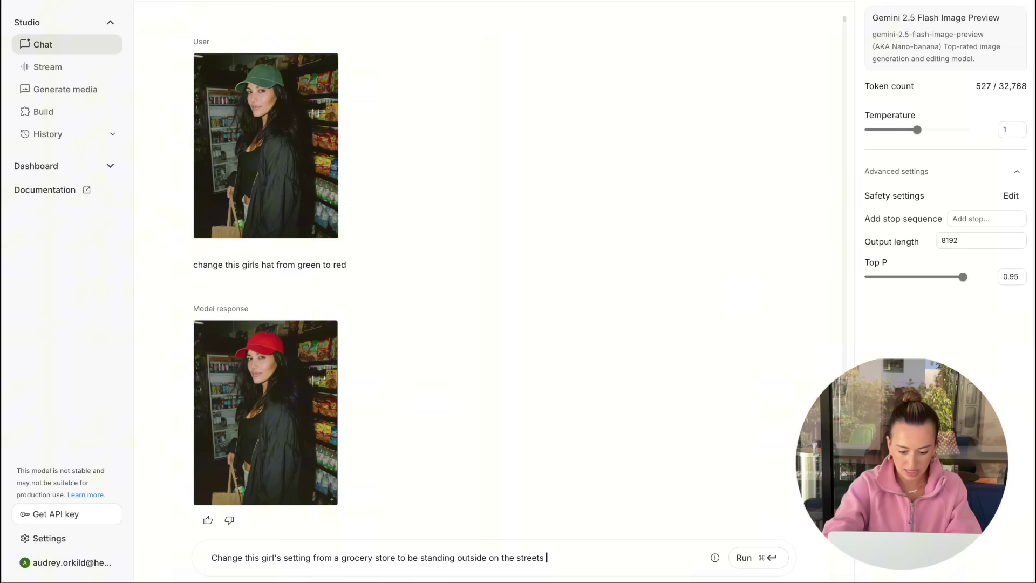
text( of new york c)
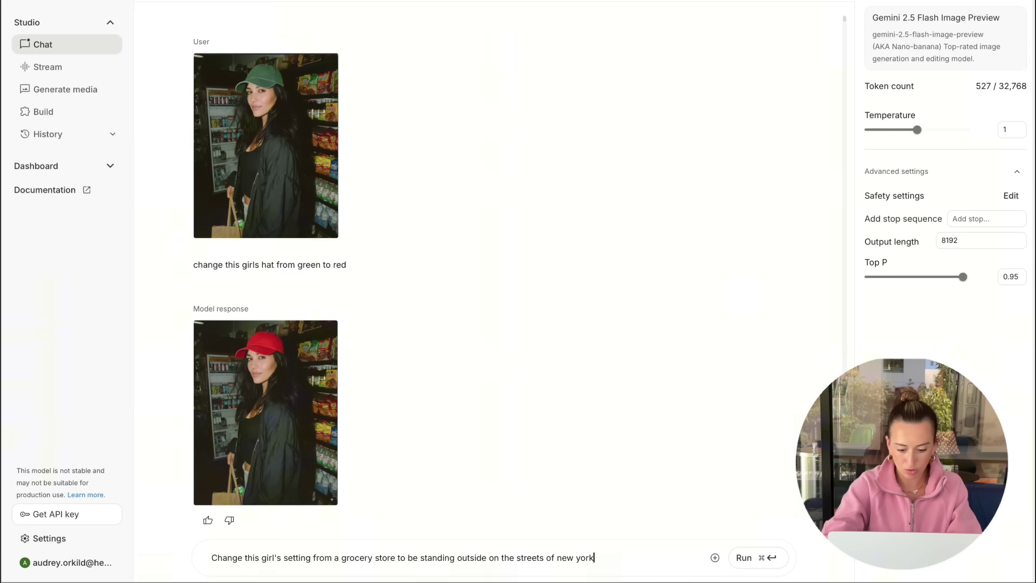
key(Return)
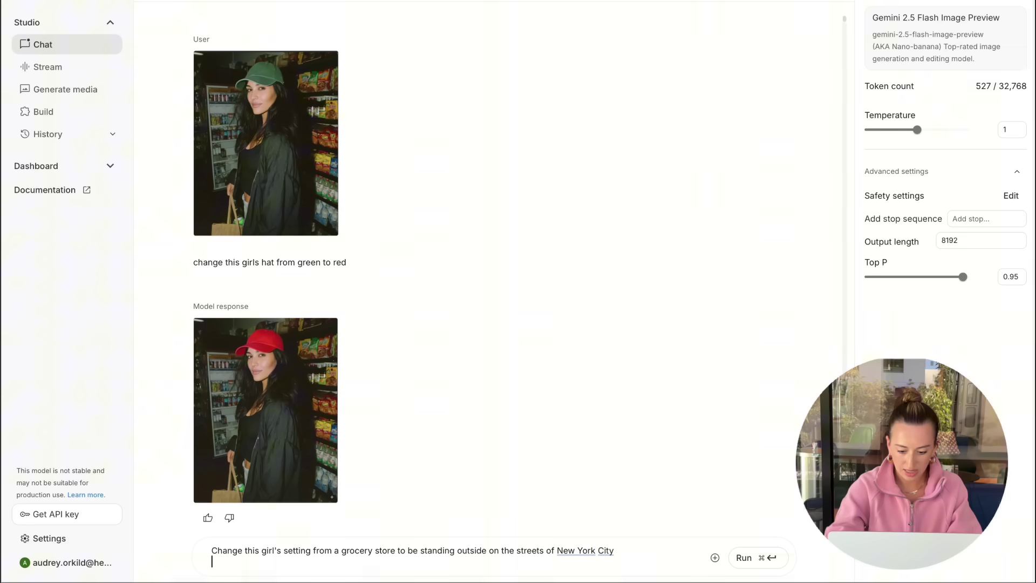
click(780, 561)
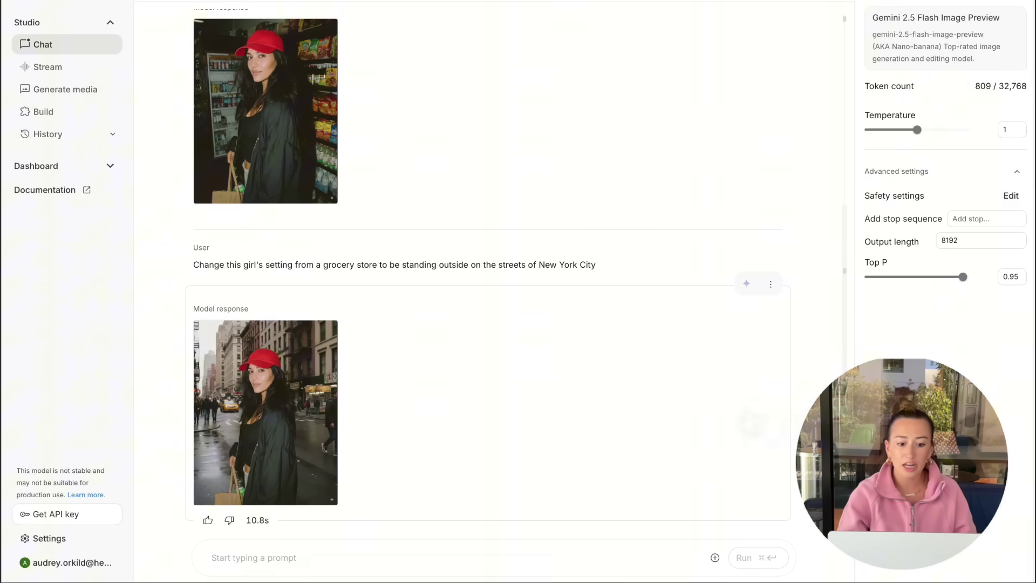
Step: Open the New York street result at full size and scroll through the whole image
click(319, 439)
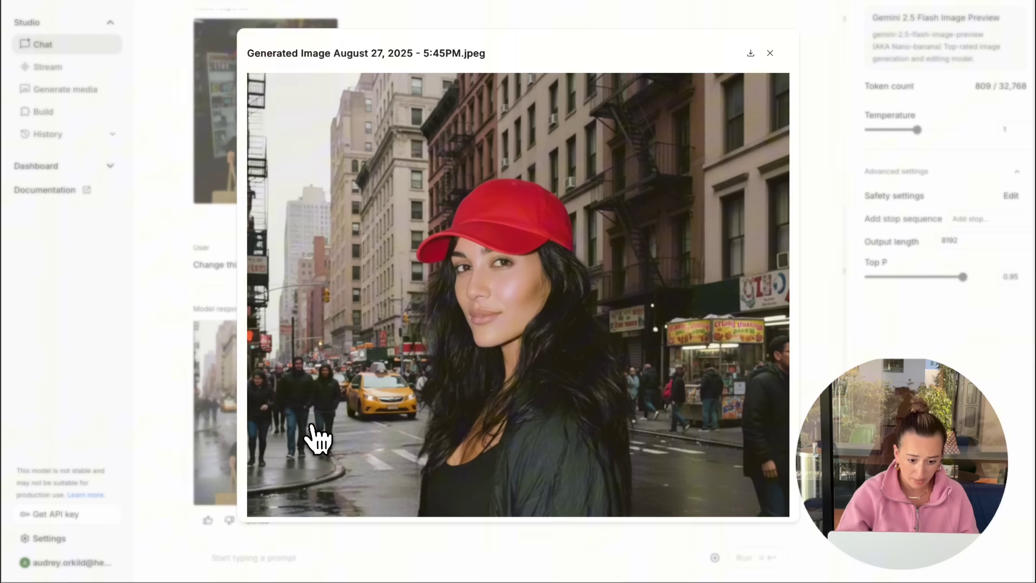
scroll(533, 351, down, 2)
scroll(532, 351, down, 2)
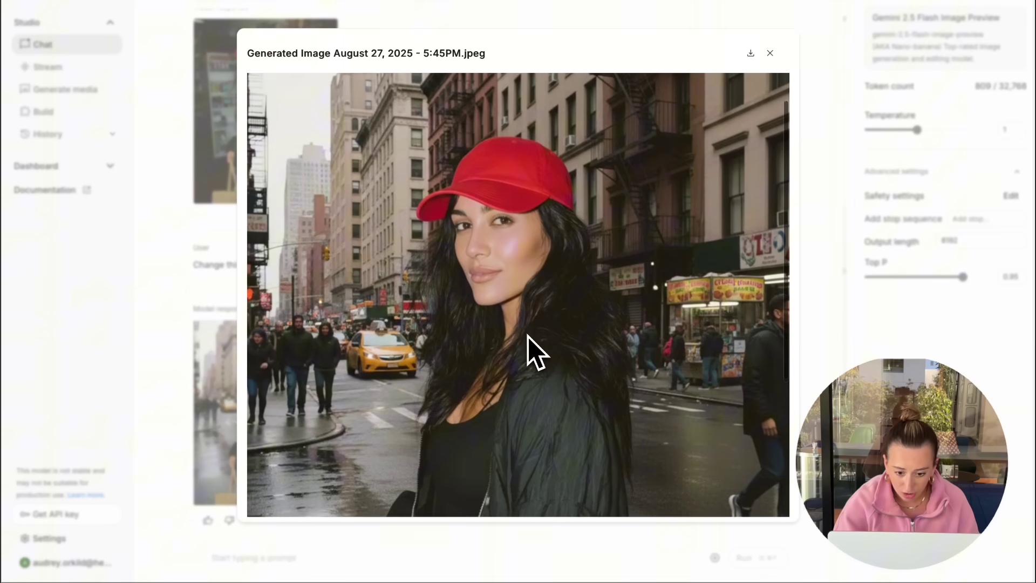
scroll(518, 295, down, 6)
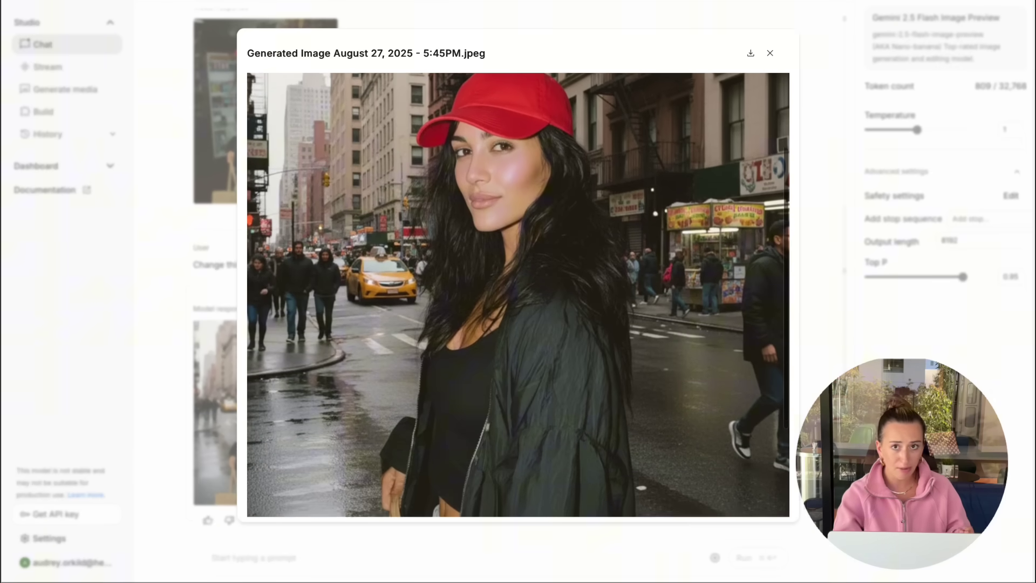
scroll(518, 295, up, 8)
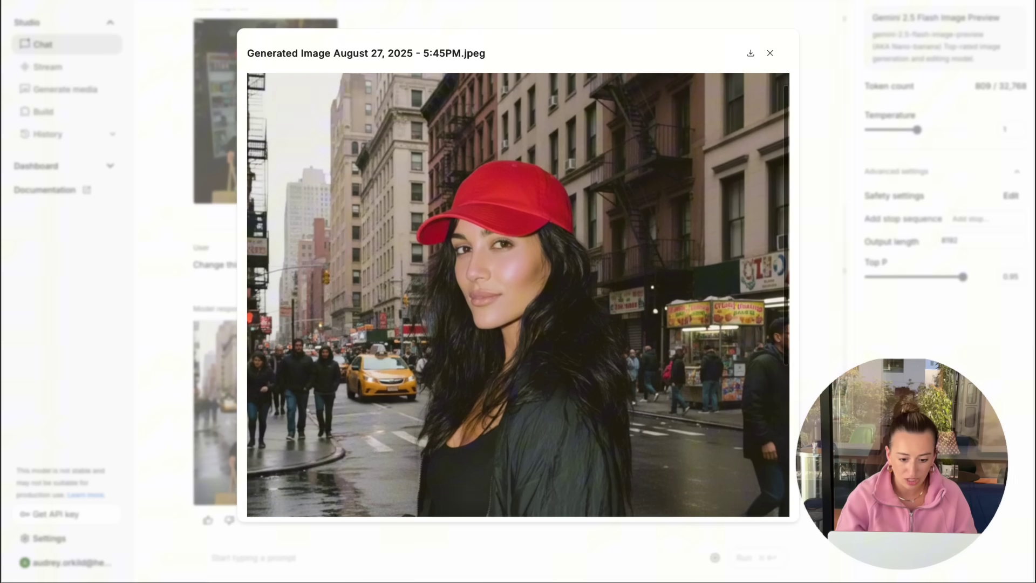
scroll(528, 335, down, 2)
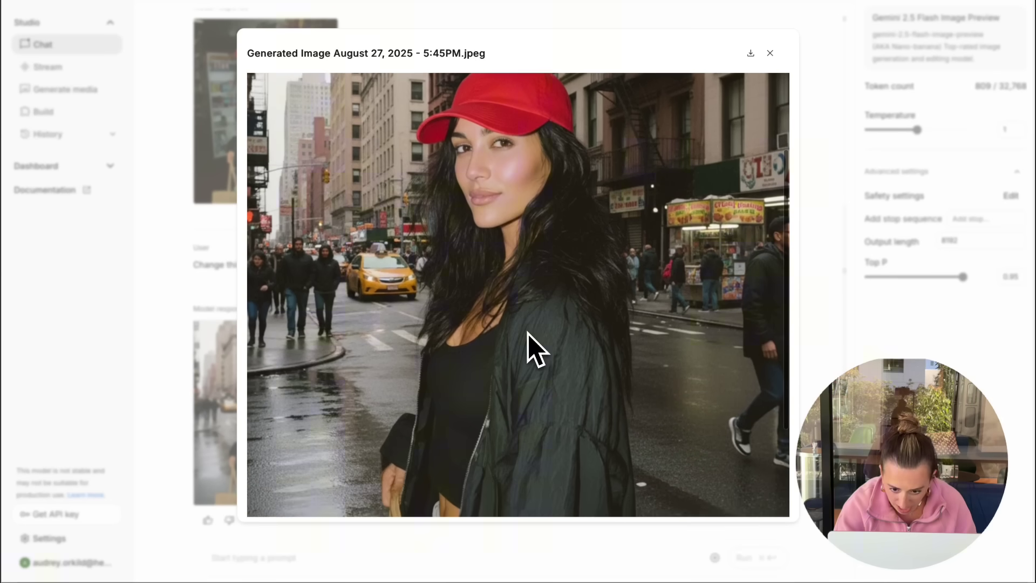
scroll(529, 332, down, 3)
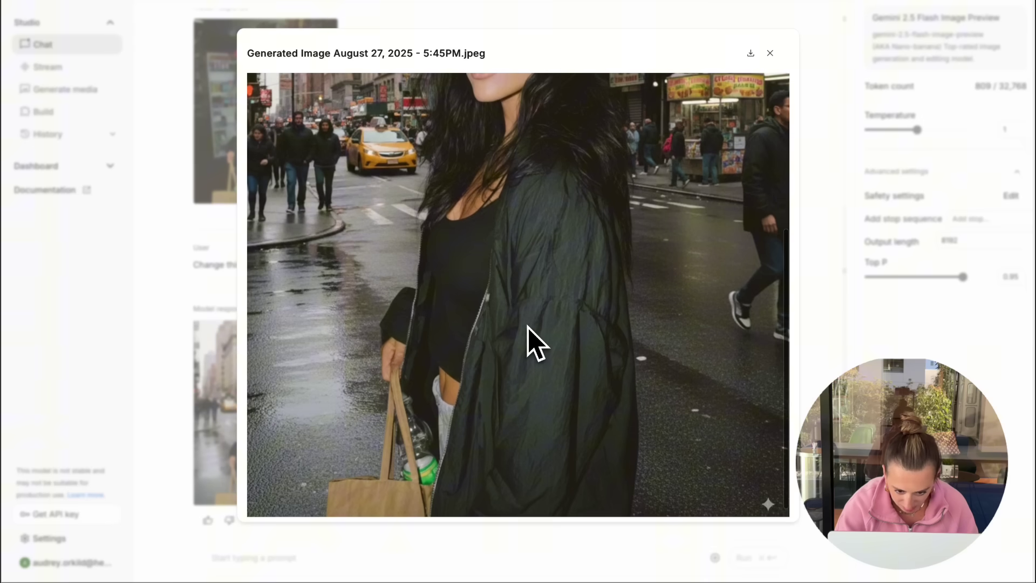
scroll(528, 326, up, 5)
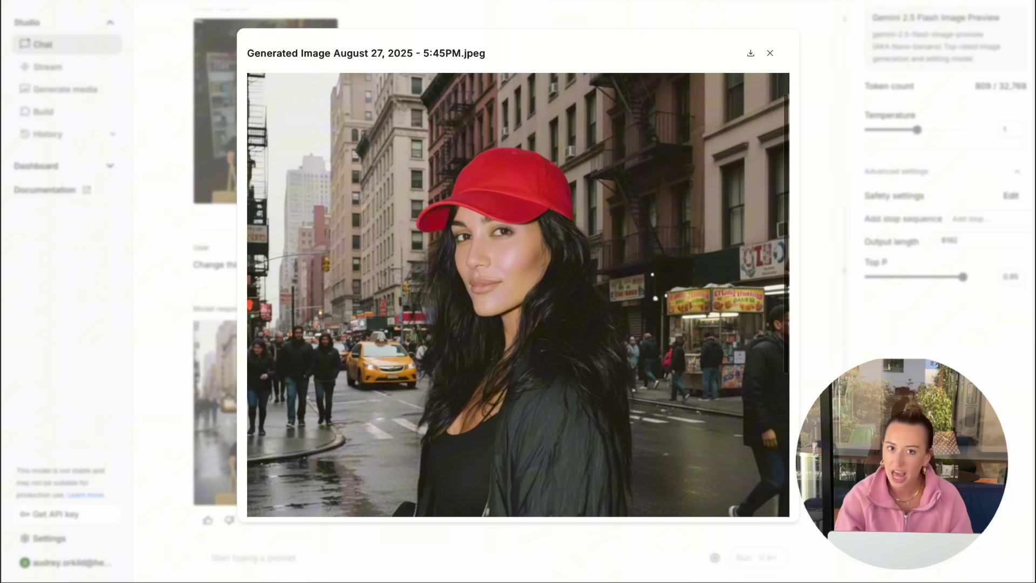
scroll(518, 295, down, 1)
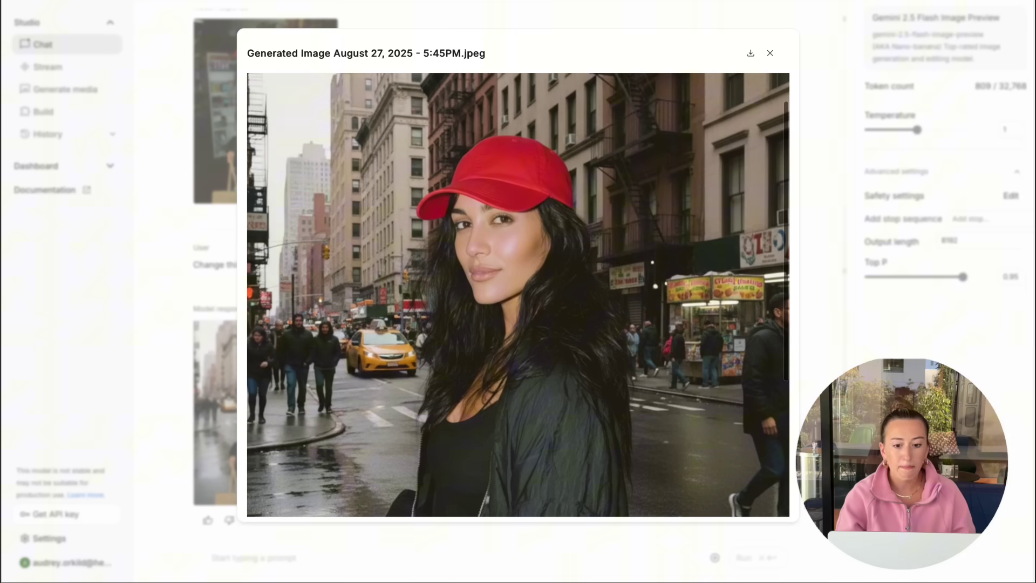
scroll(528, 326, down, 1)
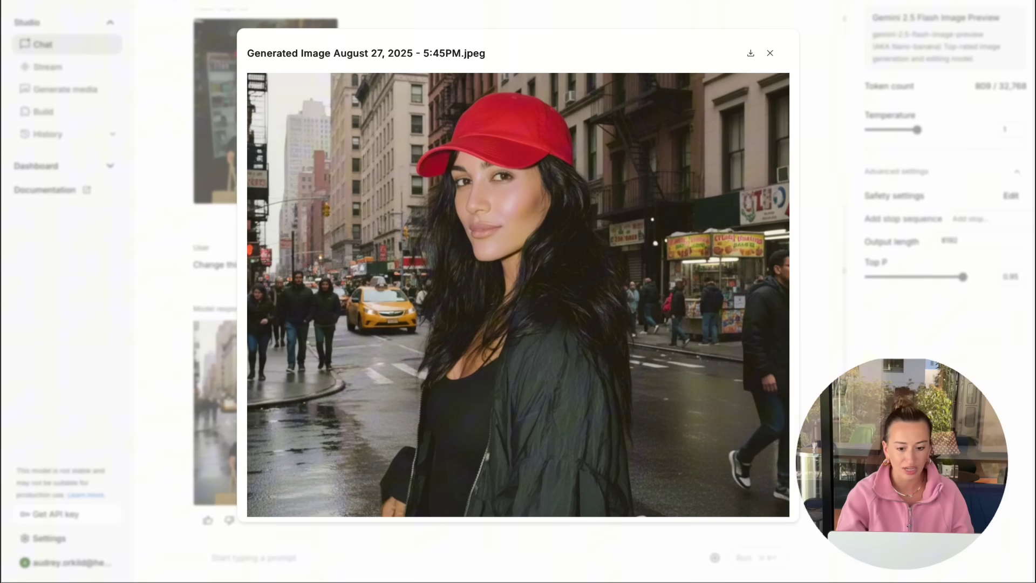
scroll(518, 294, down, 5)
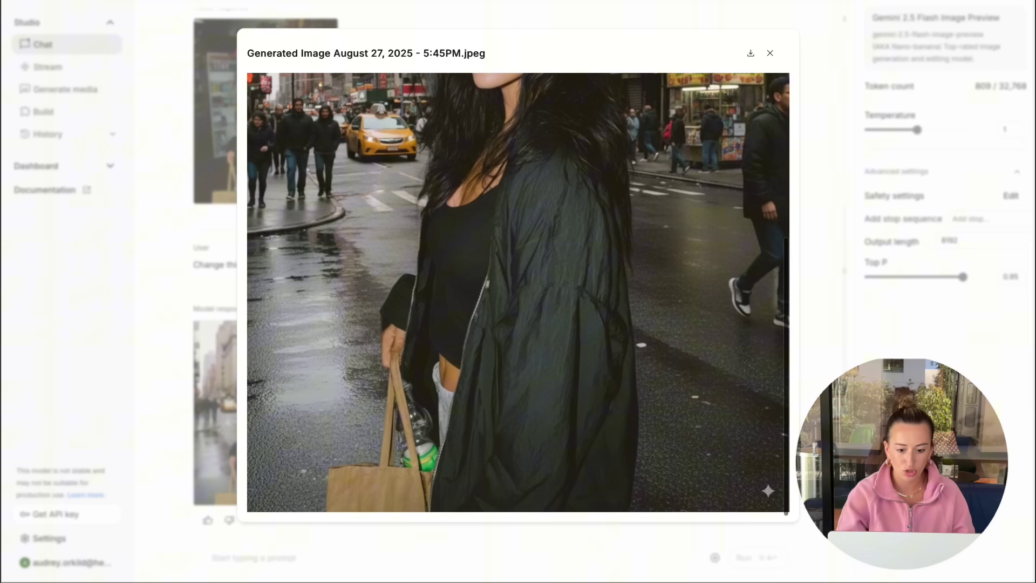
scroll(519, 294, up, 7)
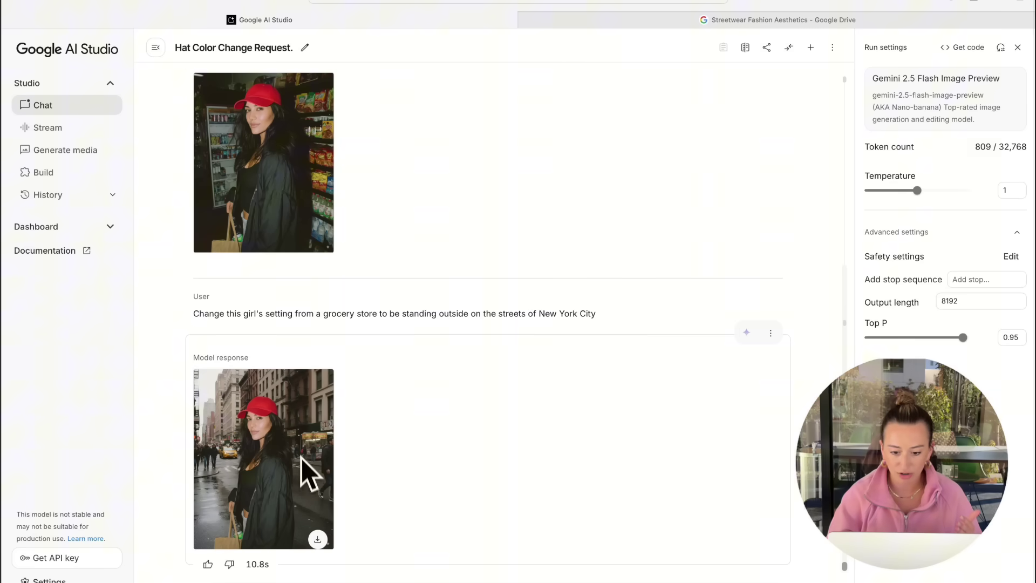
Step: Screenshot the man's photo from the Streetwear Fashion Aesthetics folder and attach it to the prompt
click(714, 26)
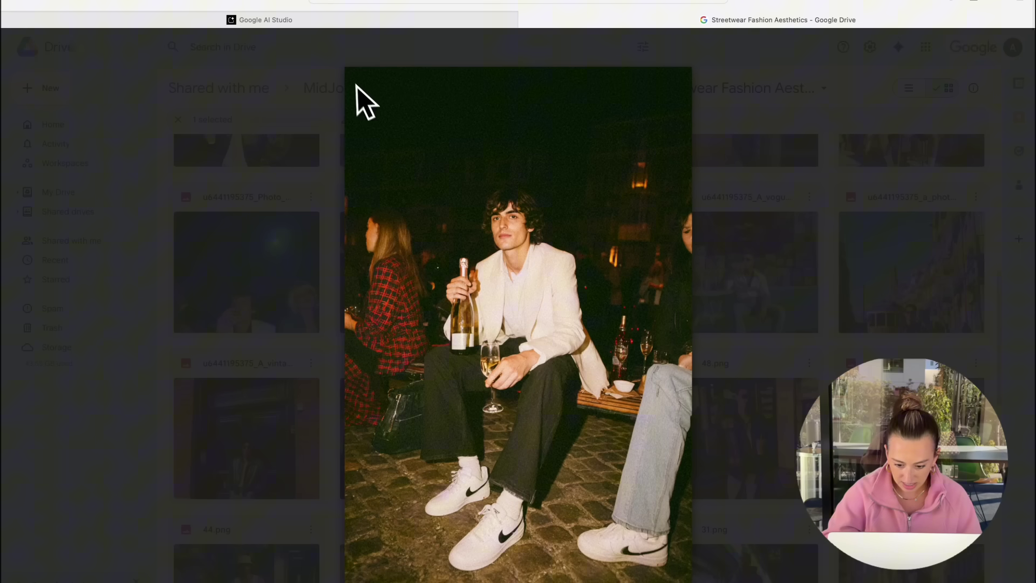
key(super+shift+4)
drag(351, 76, 692, 555)
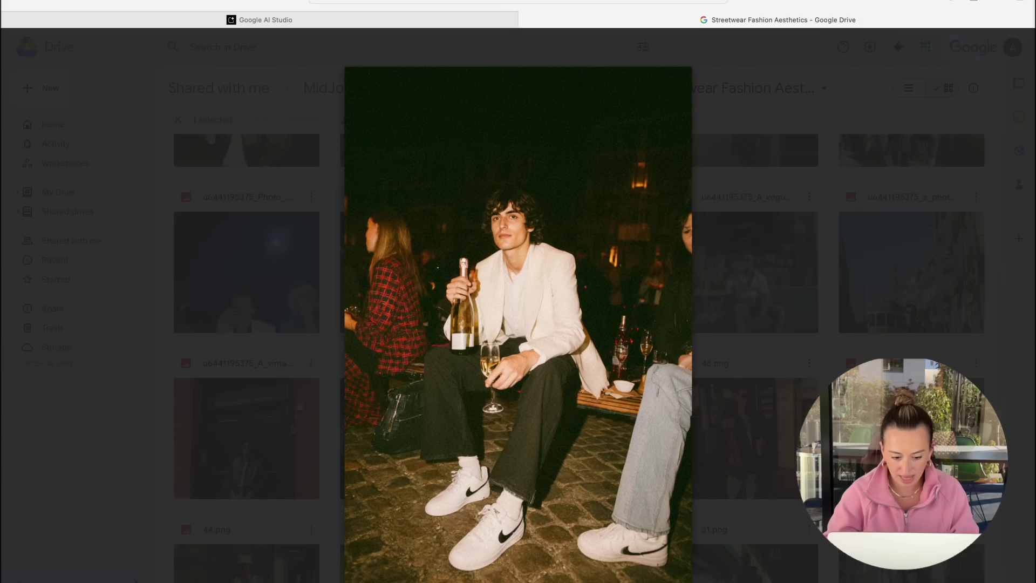
click(390, 25)
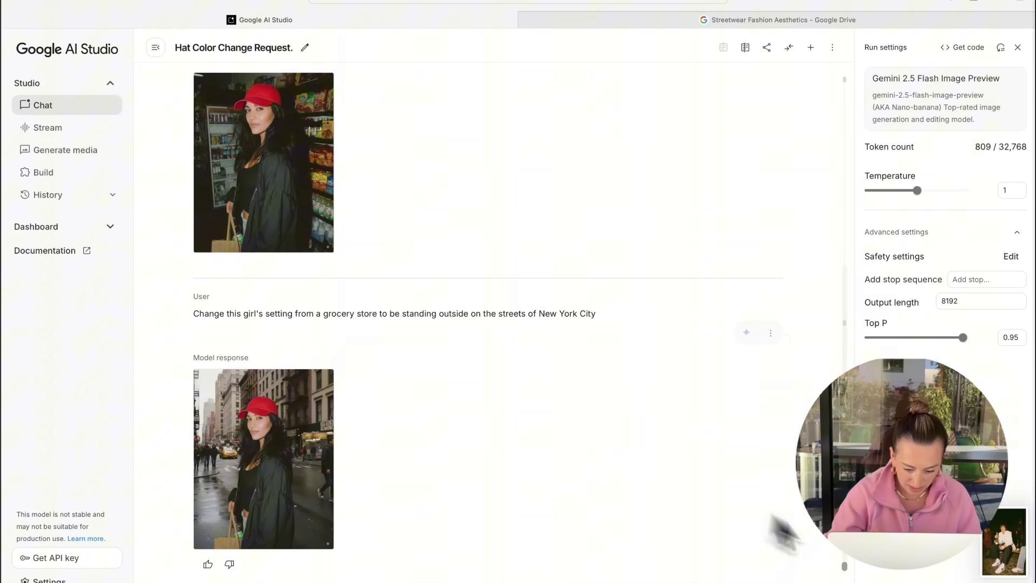
drag(1005, 556, 468, 578)
Step: Write the prompt 'Add this man to the photo with the girl… sitting on a picnic blanket in Central Park.'
click(277, 482)
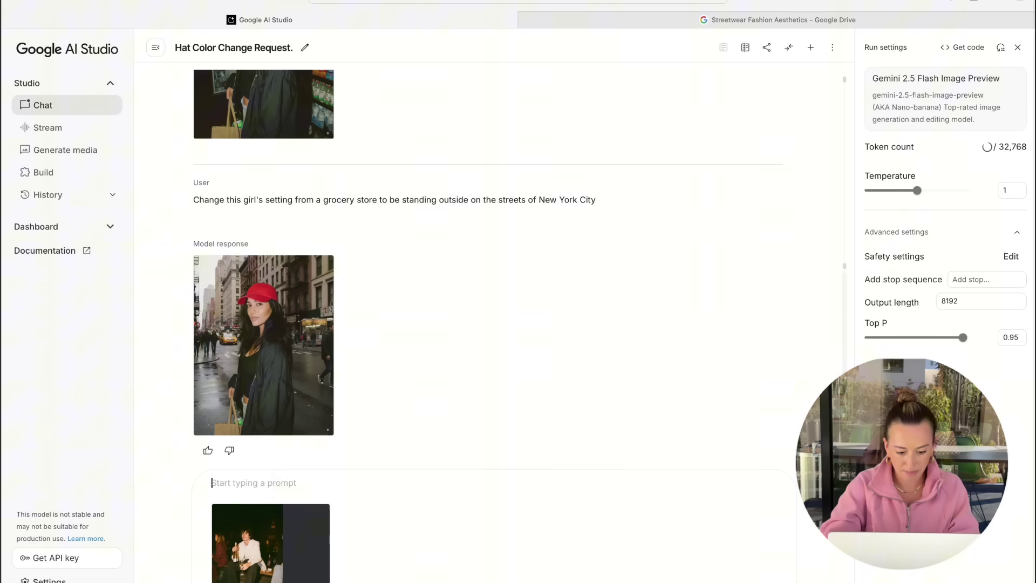
text(Add)
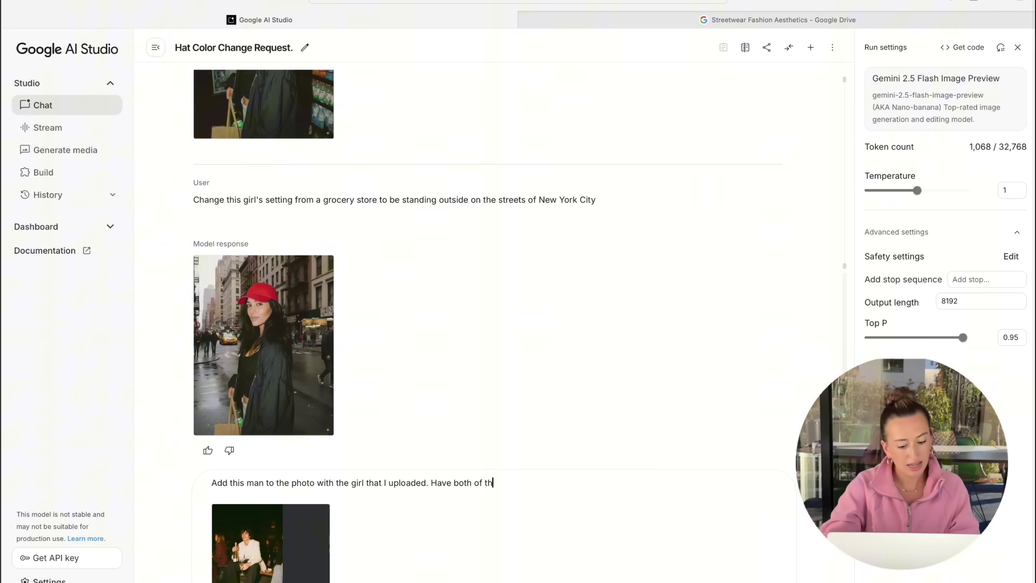
text(s)
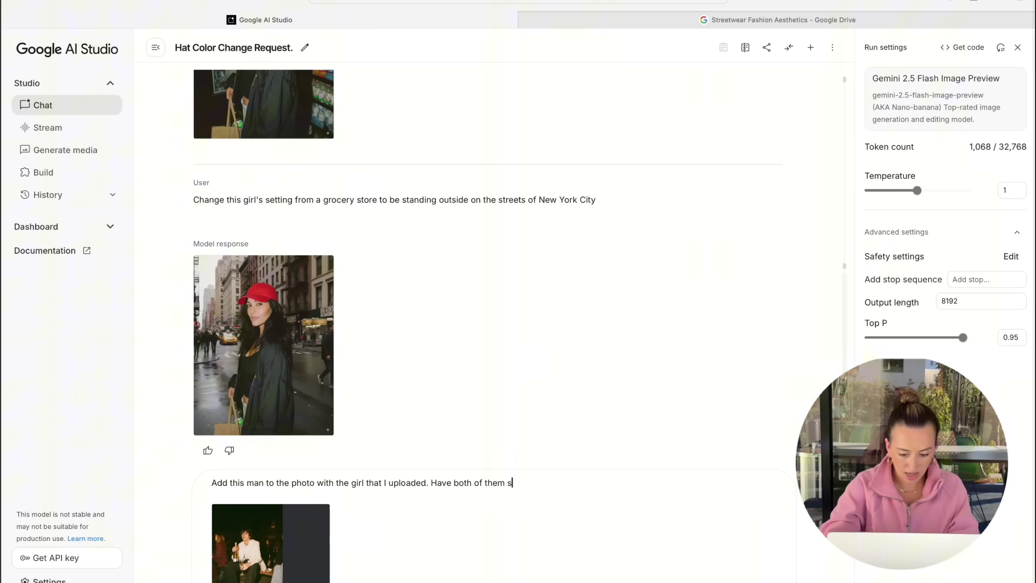
text(itting on )
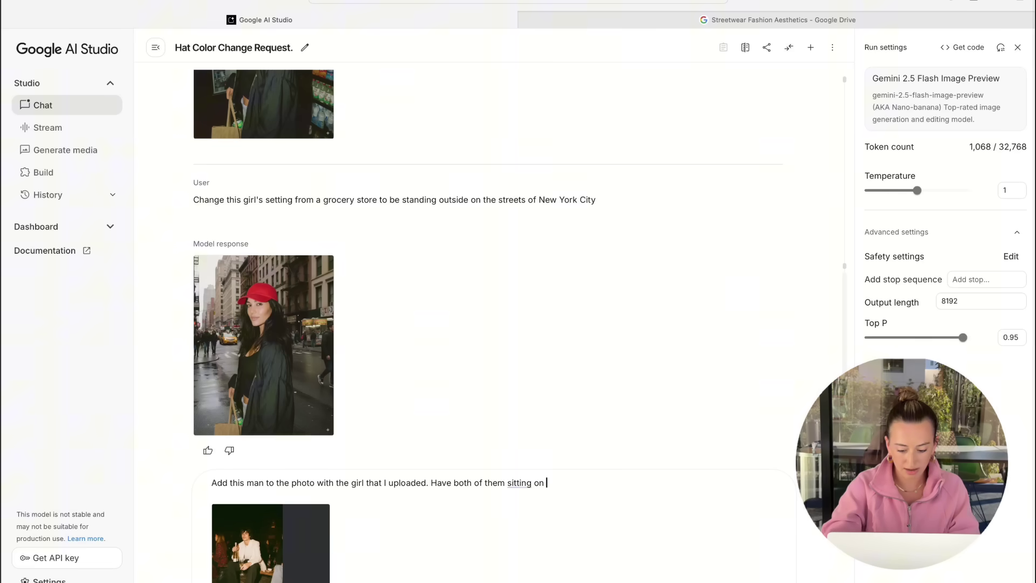
text(a pic)
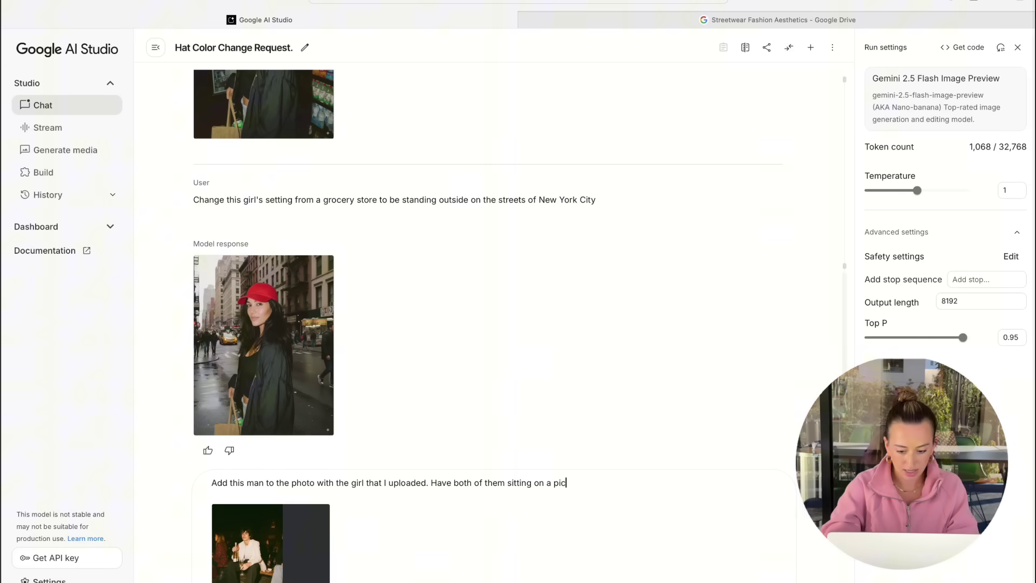
text(nic blanket i)
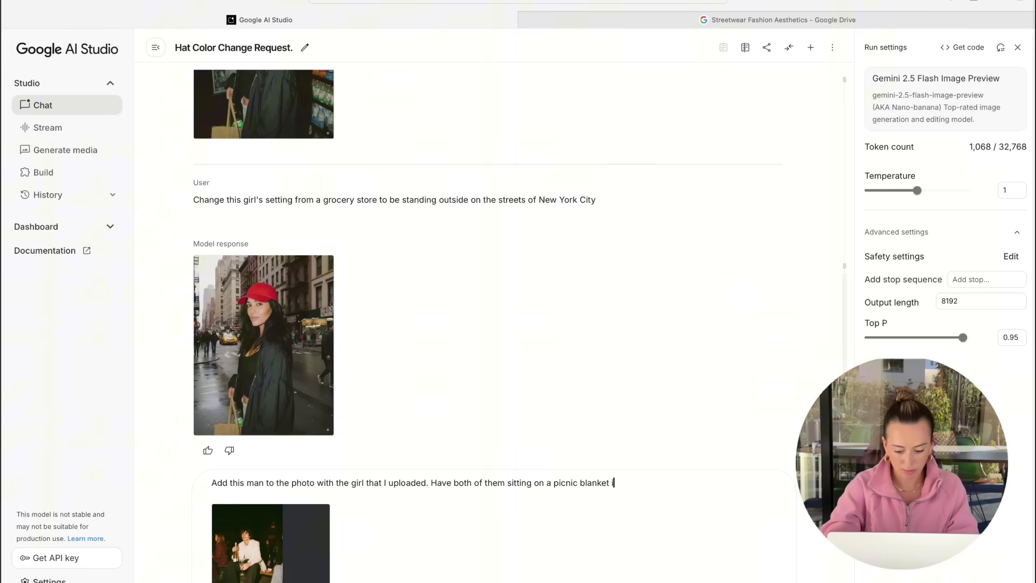
text(n central park.)
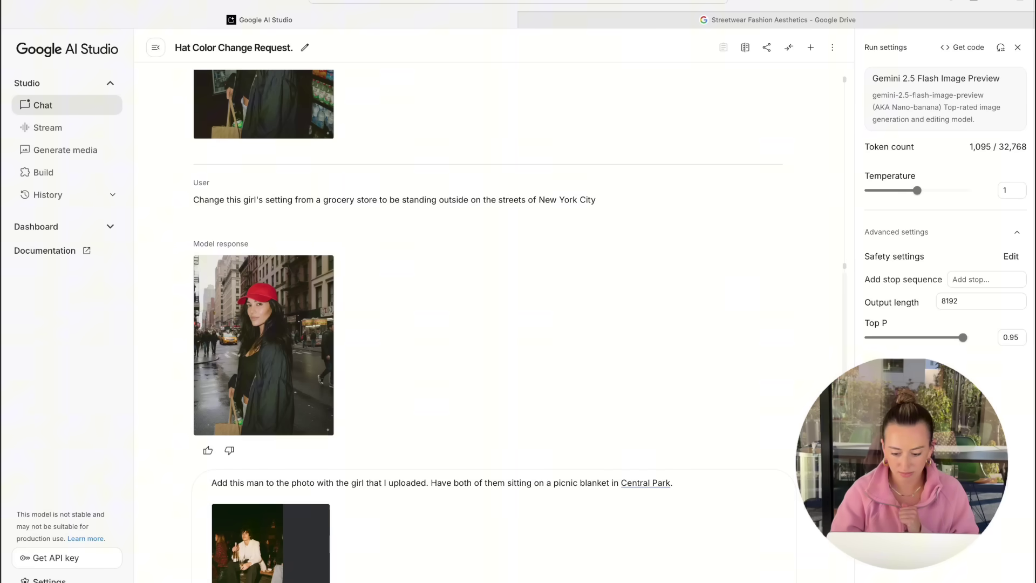
Step: Run the picnic prompt and scroll to the generated Central Park couple image
key(ctrl+Return)
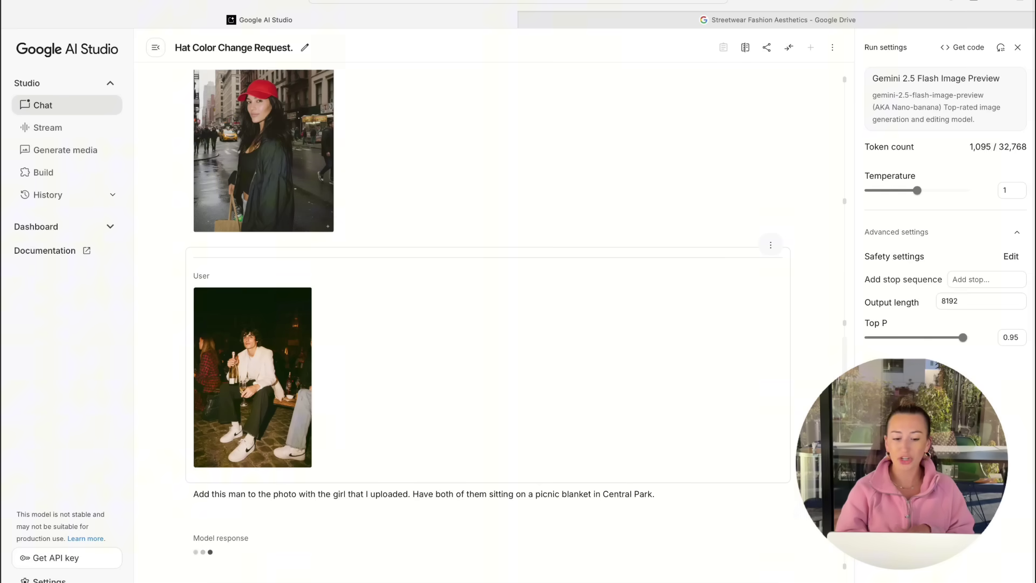
scroll(486, 313, down, 1)
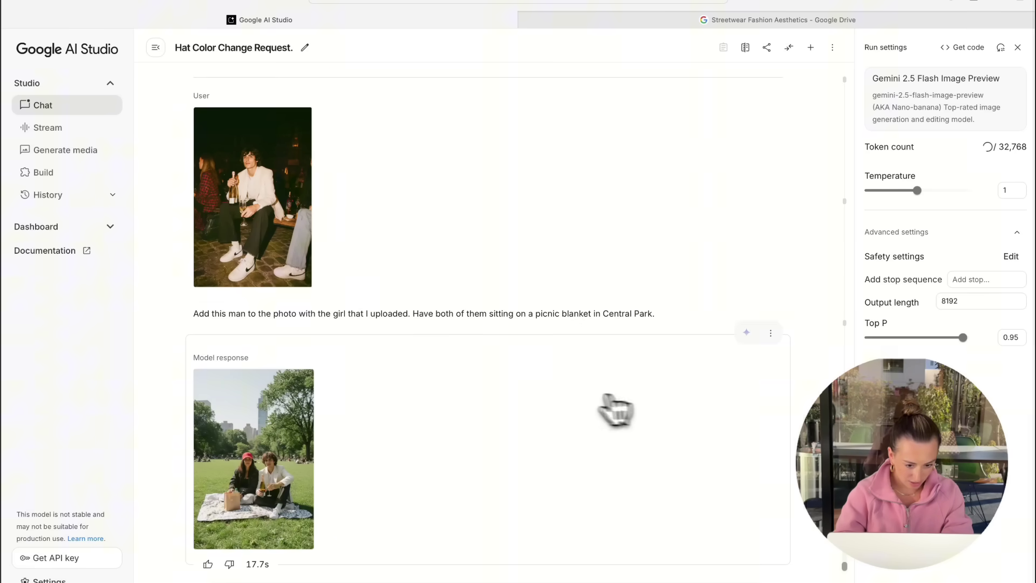
click(250, 489)
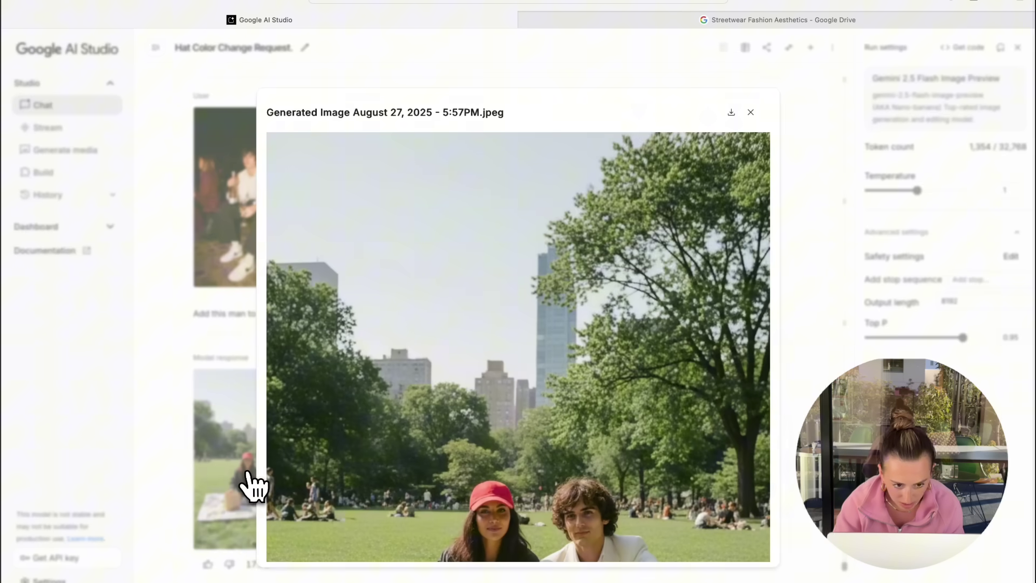
scroll(475, 397, down, 5)
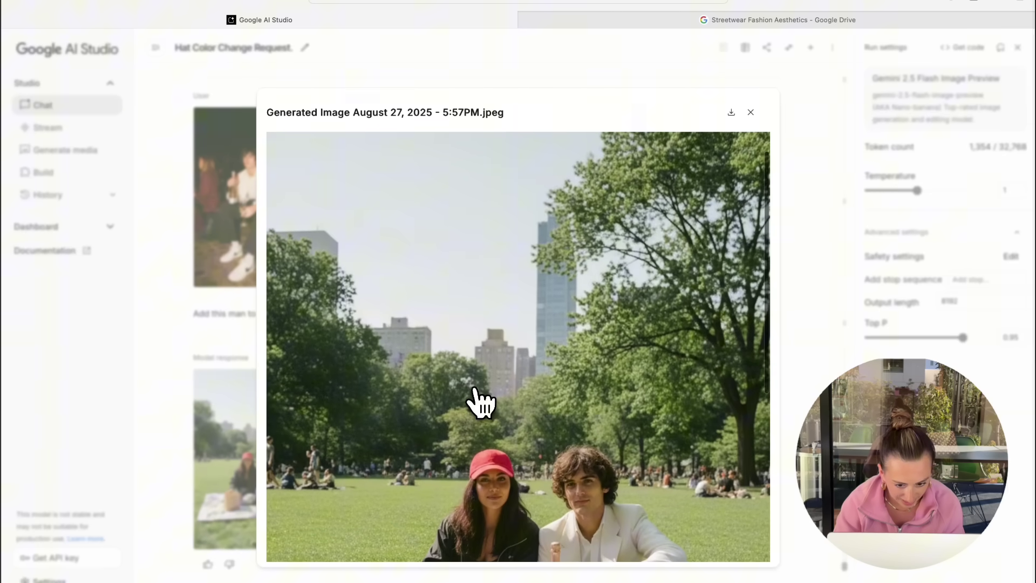
scroll(518, 347, down, 3)
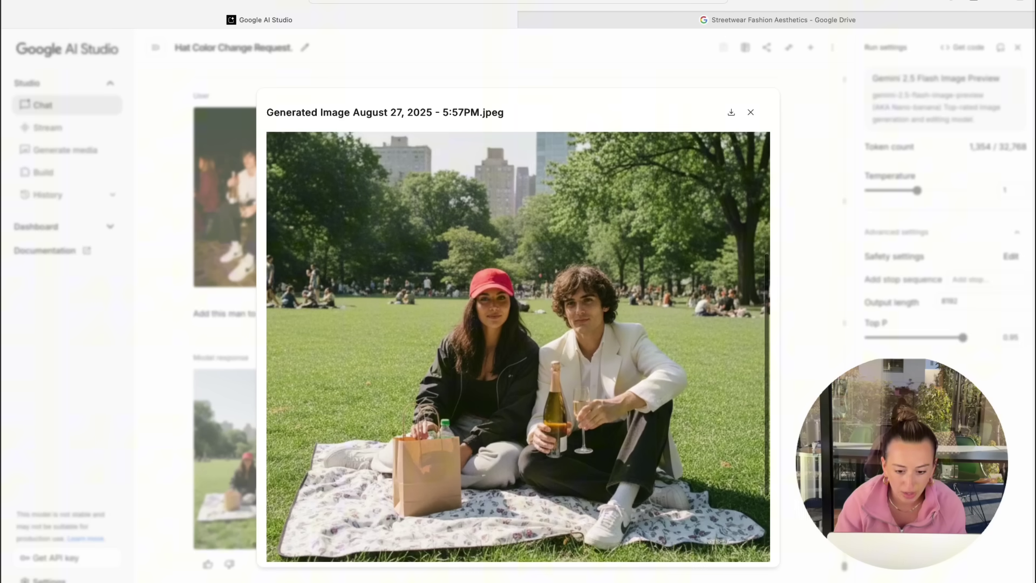
scroll(518, 346, down, 1)
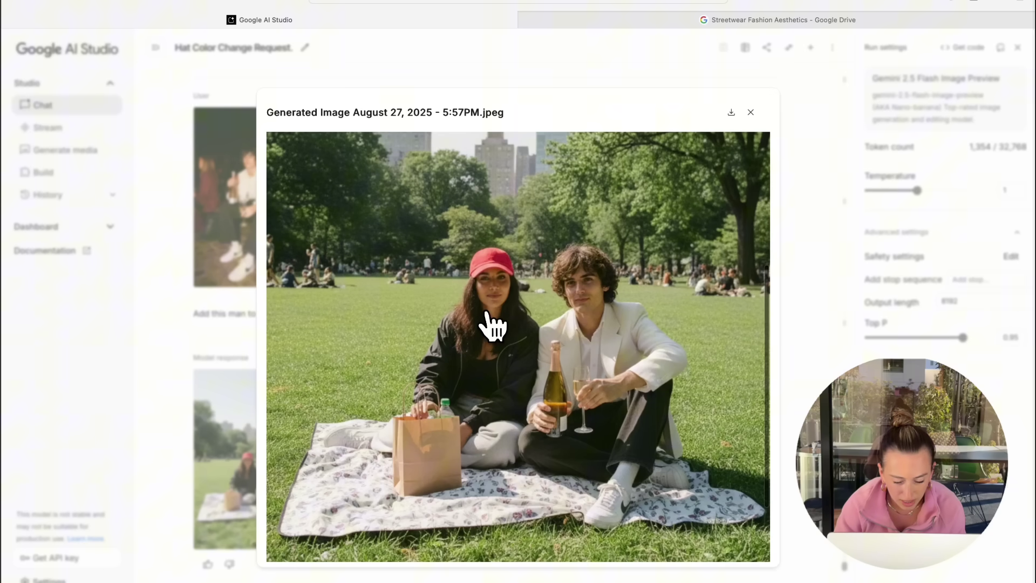
Step: Close the picnic image and review the earlier red-cap New York street photo at full size
click(751, 112)
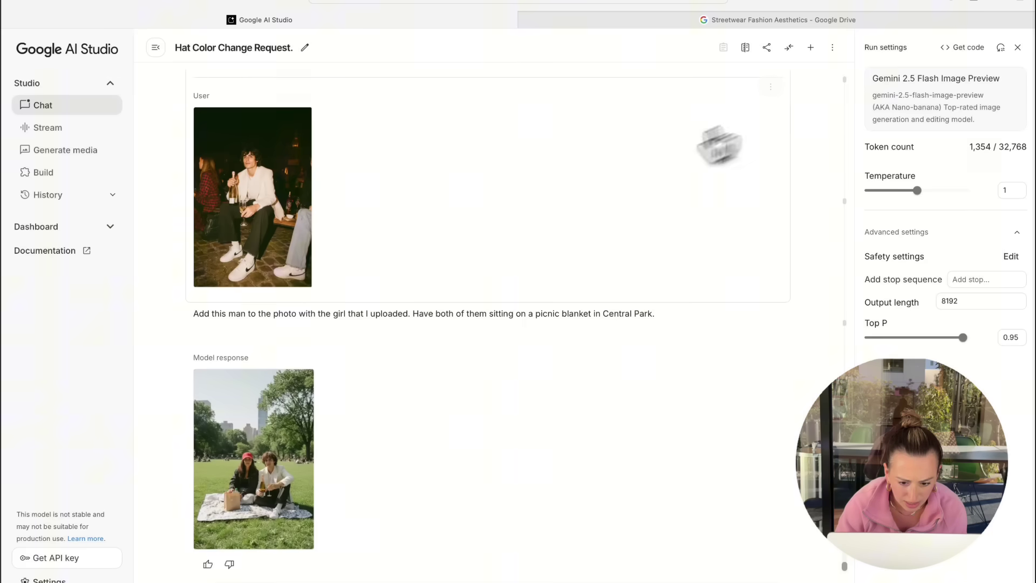
scroll(481, 266, up, 6)
click(285, 339)
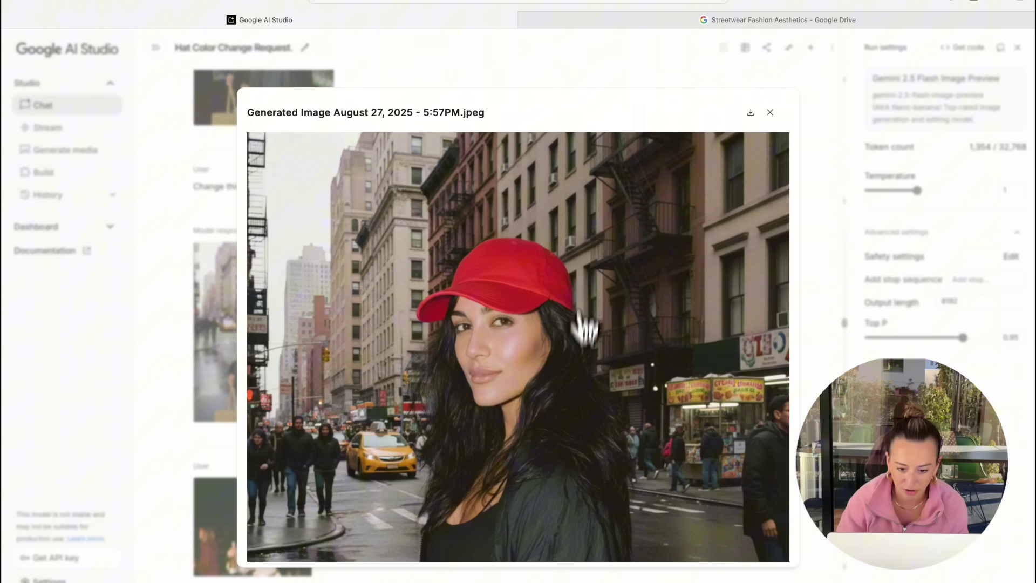
click(770, 113)
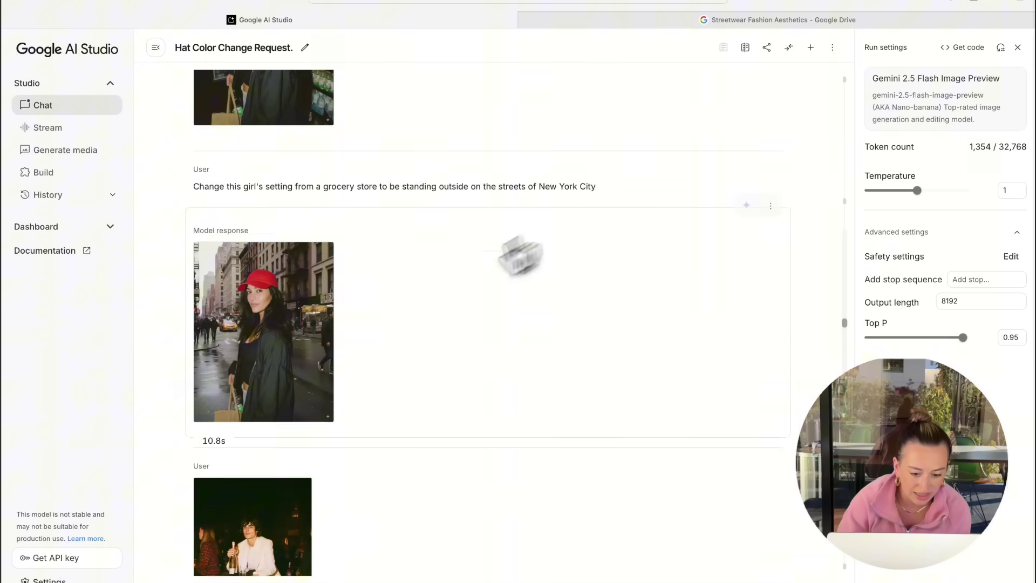
Step: Re-examine the Central Park picnic image and the uploaded photo of the man enlarged
scroll(464, 281, down, 4)
scroll(270, 502, down, 3)
click(259, 475)
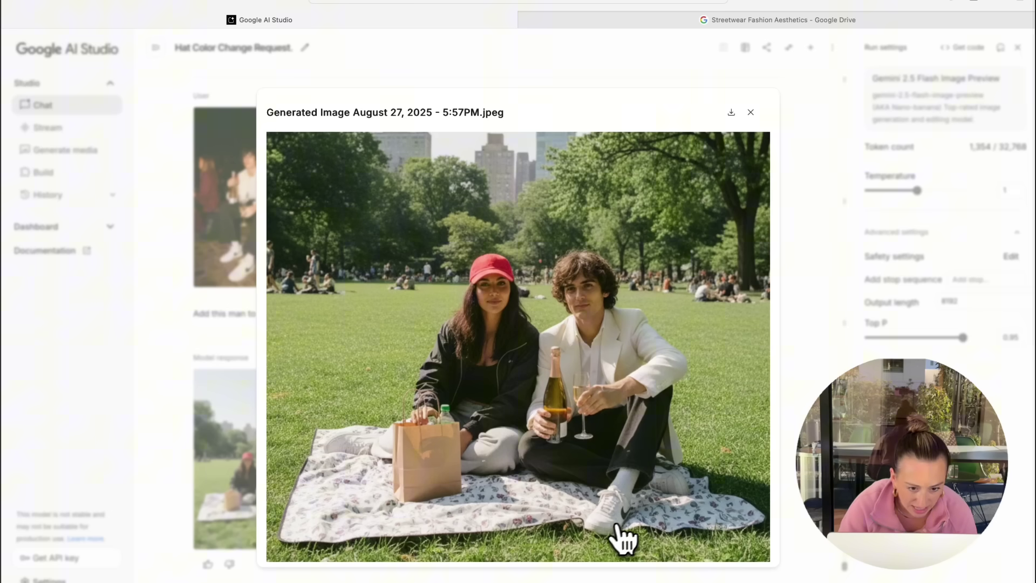
click(751, 112)
click(280, 224)
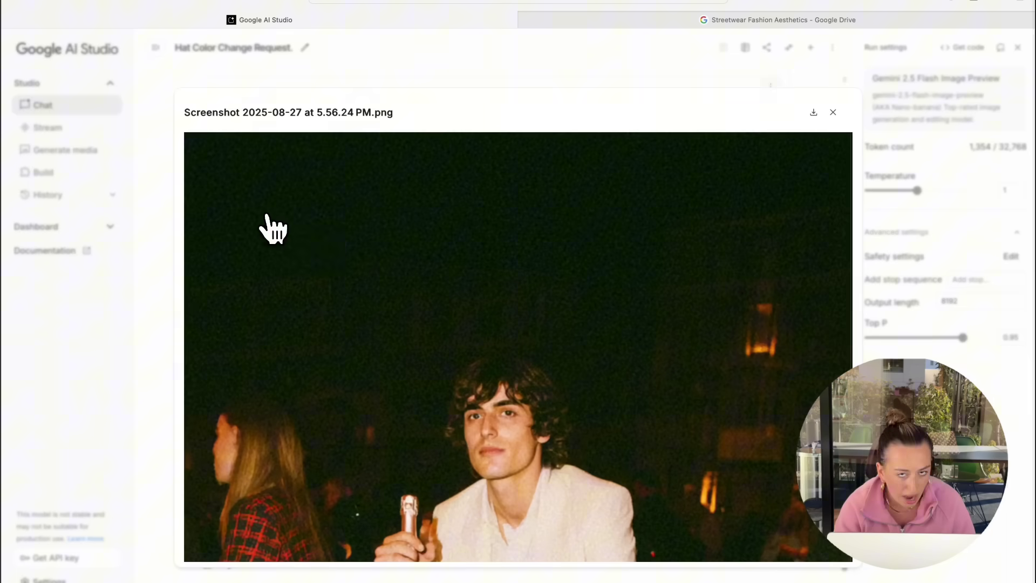
scroll(544, 412, down, 3)
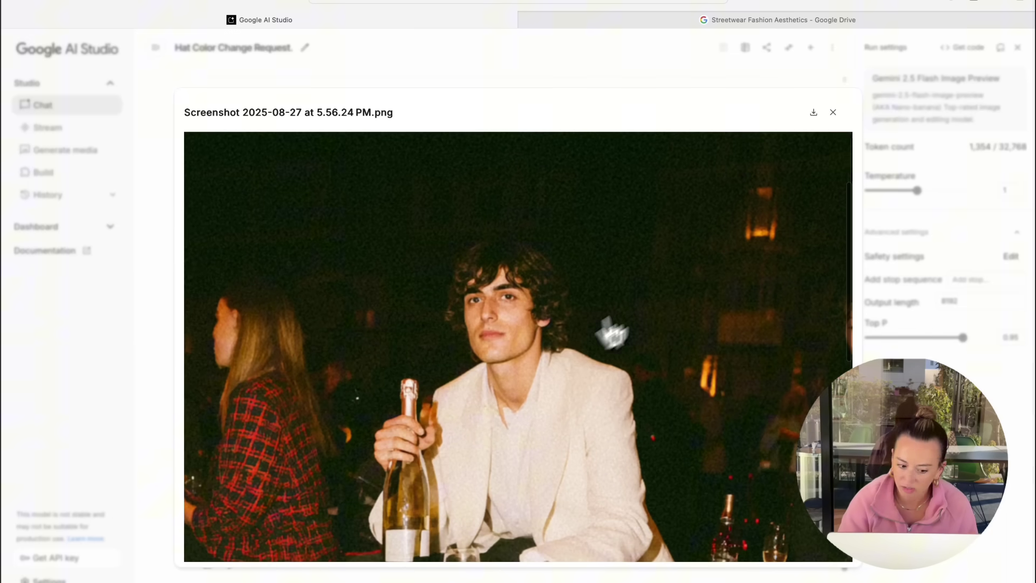
click(833, 113)
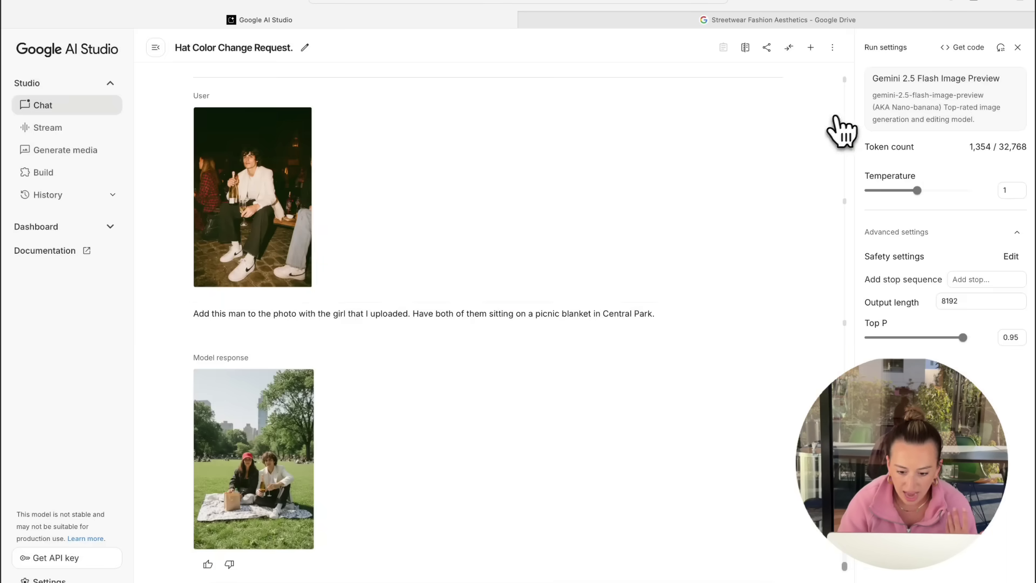
Step: Open the generated Central Park picnic image full size and scroll through it
click(289, 481)
scroll(642, 405, down, 3)
scroll(642, 392, up, 2)
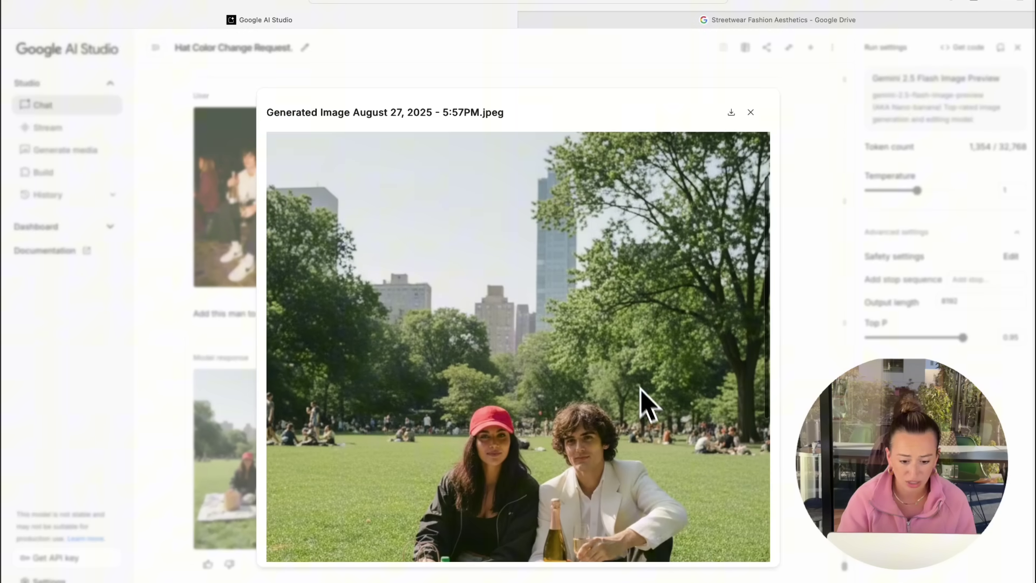
scroll(578, 289, down, 3)
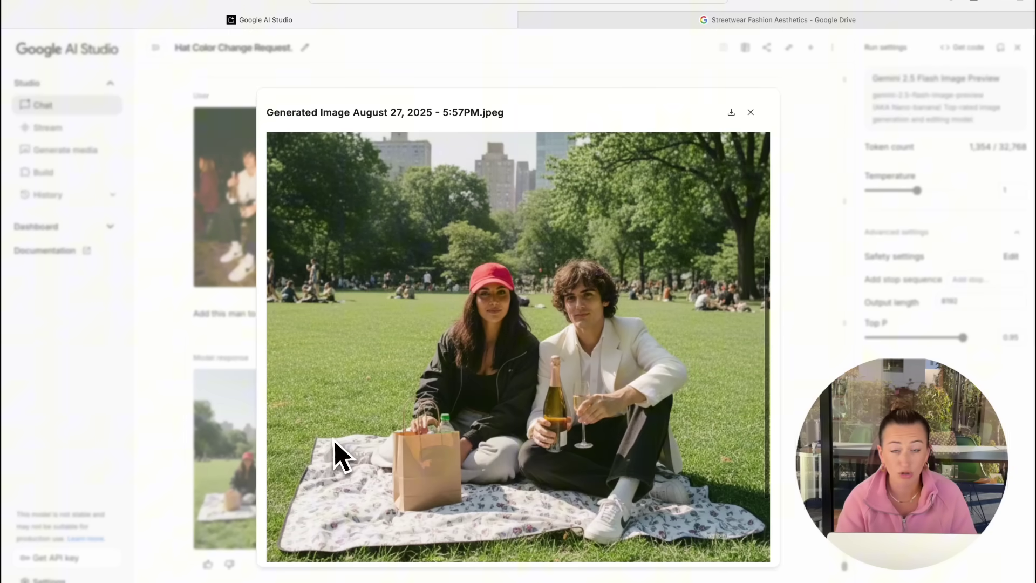
scroll(335, 456, up, 1)
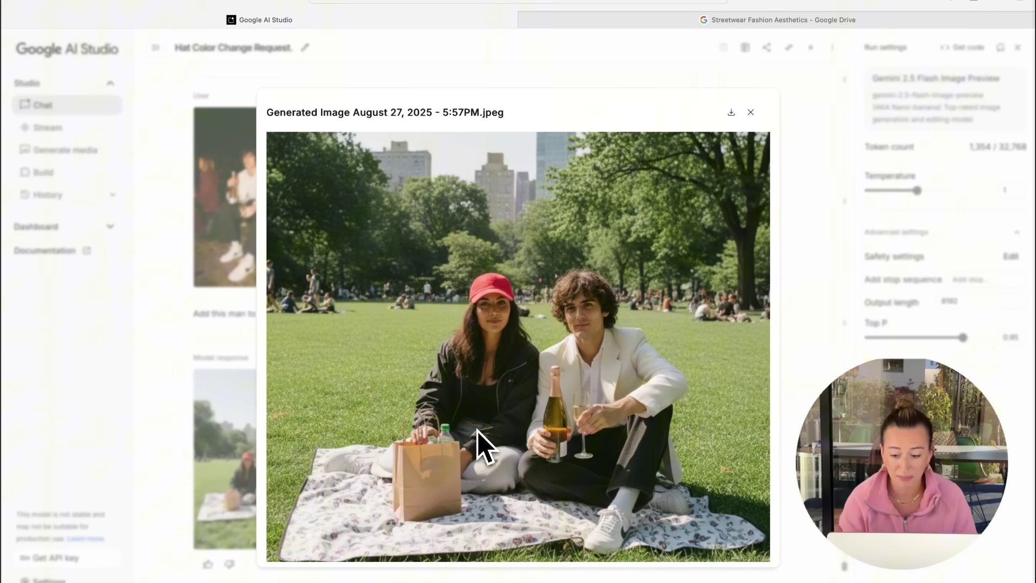
scroll(578, 357, up, 2)
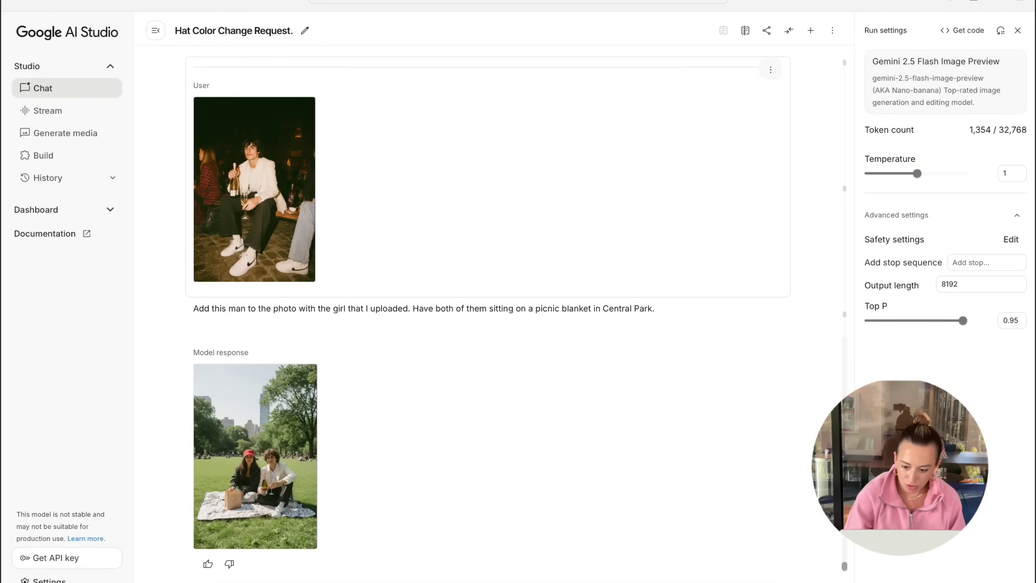
Step: Download the enlarged New York street result image, allowing the download in Safari
scroll(413, 313, up, 5)
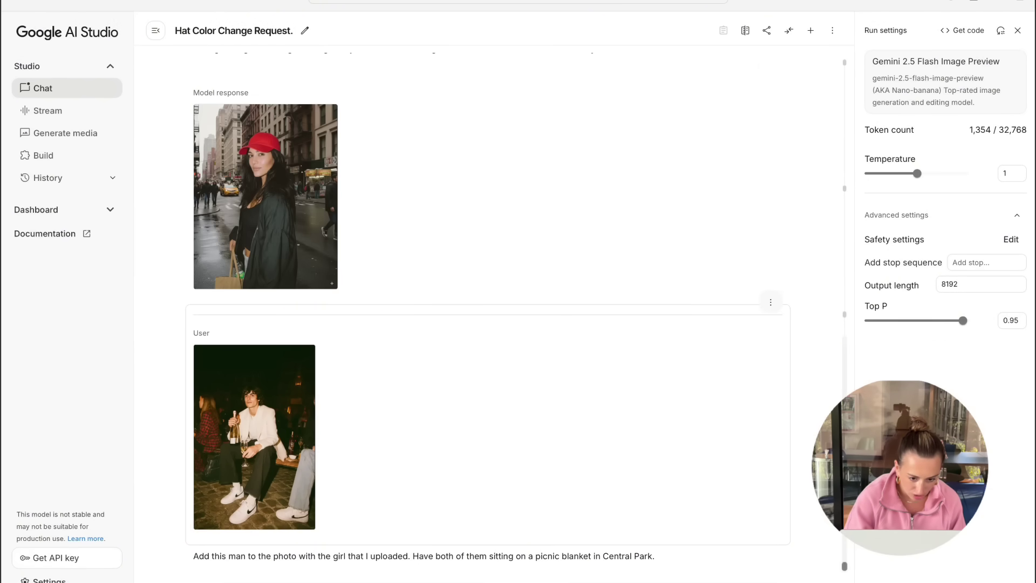
click(301, 232)
scroll(474, 370, down, 5)
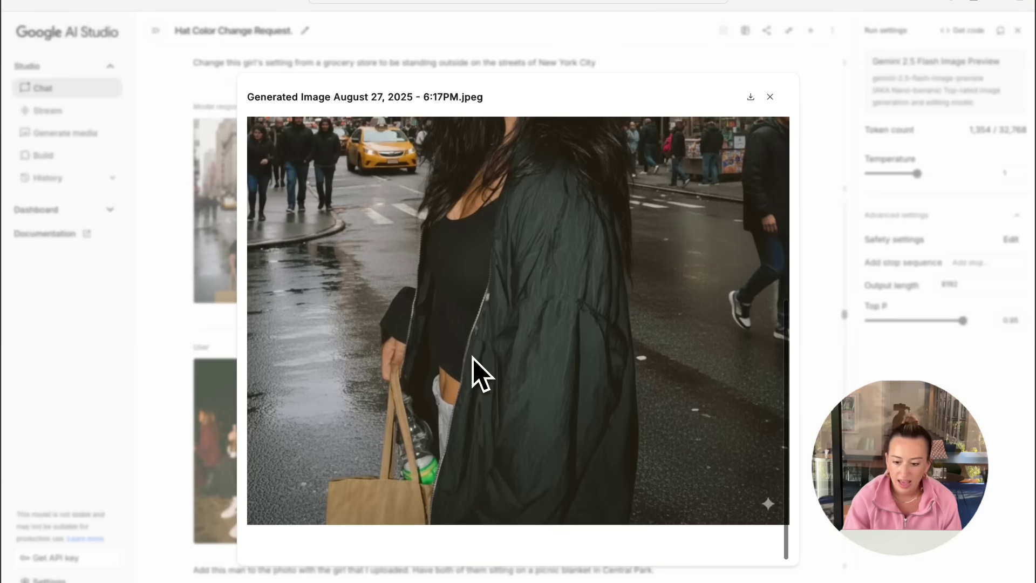
scroll(474, 370, up, 5)
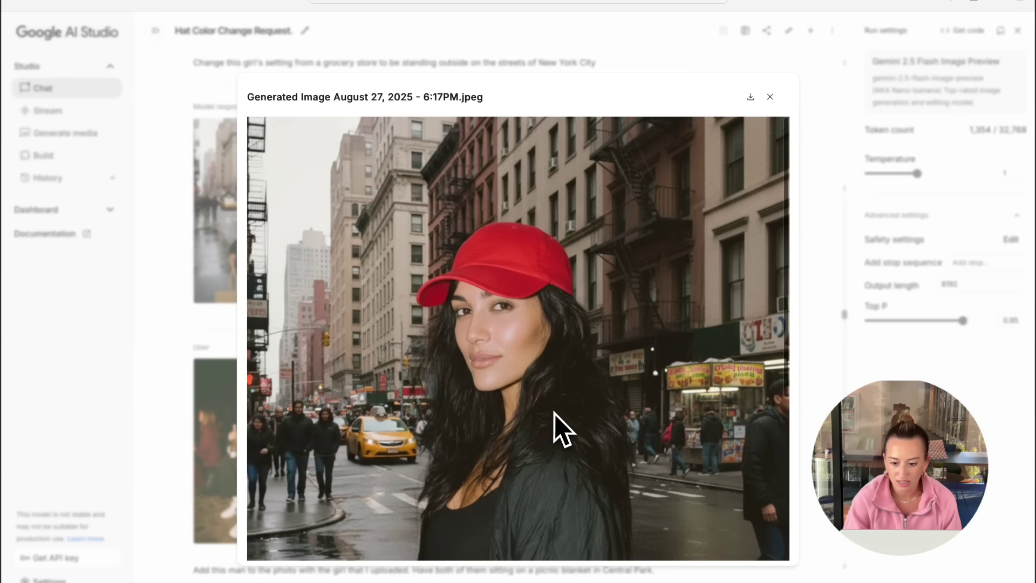
click(750, 98)
click(625, 342)
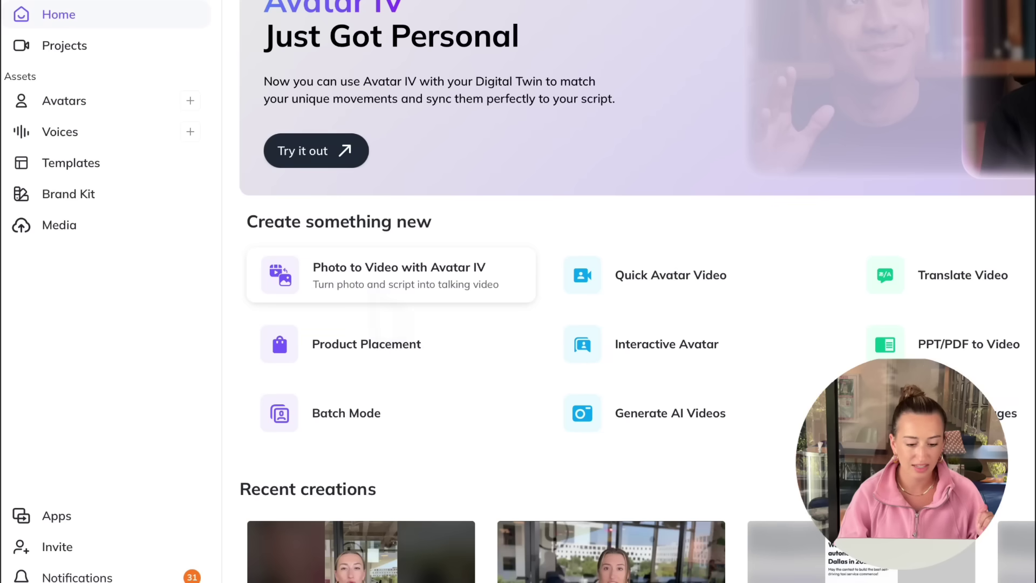
Step: Start a Photo to Video with Avatar IV project from the red-cap New York street photo
click(392, 275)
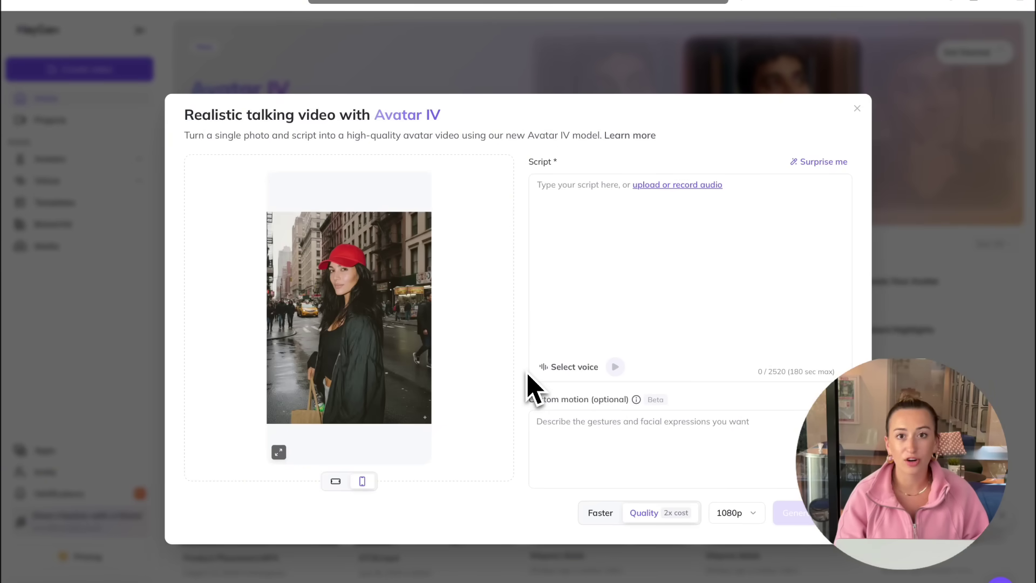
mouse_move(490, 335)
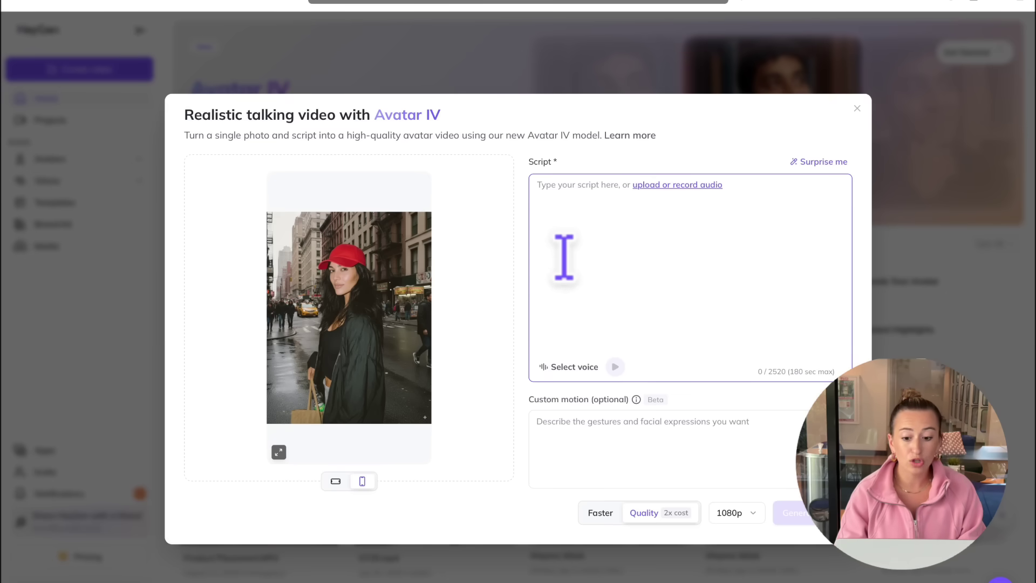
click(580, 205)
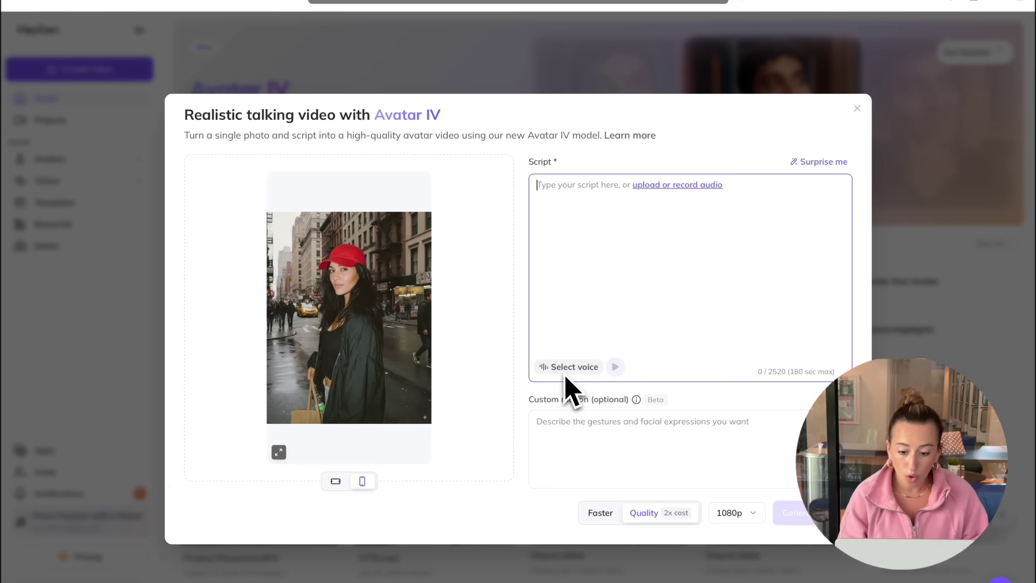
Step: Upload the ElevenLabs MP3 voice clip and add it as the avatar's script audio
click(666, 187)
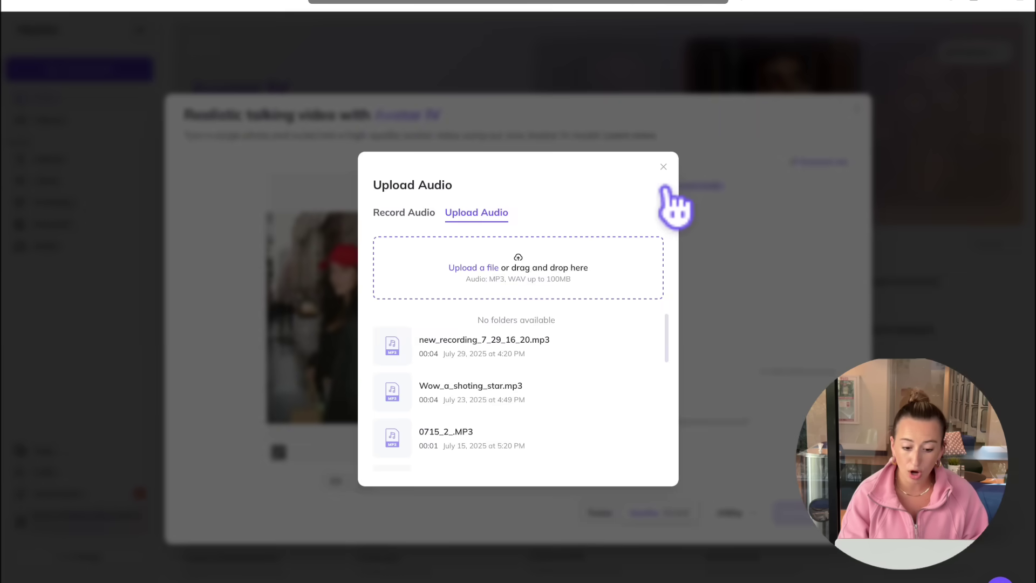
click(404, 215)
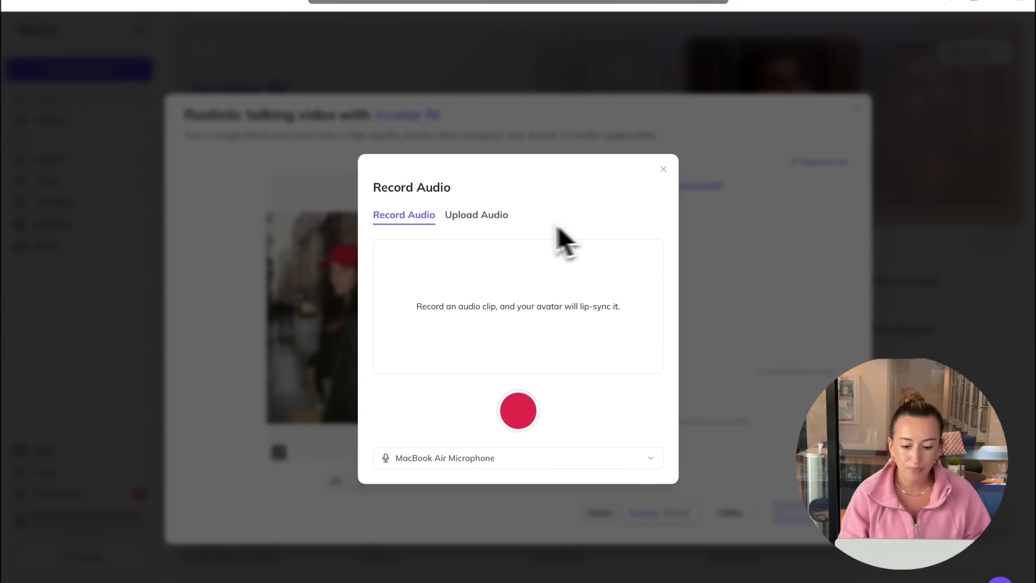
click(495, 222)
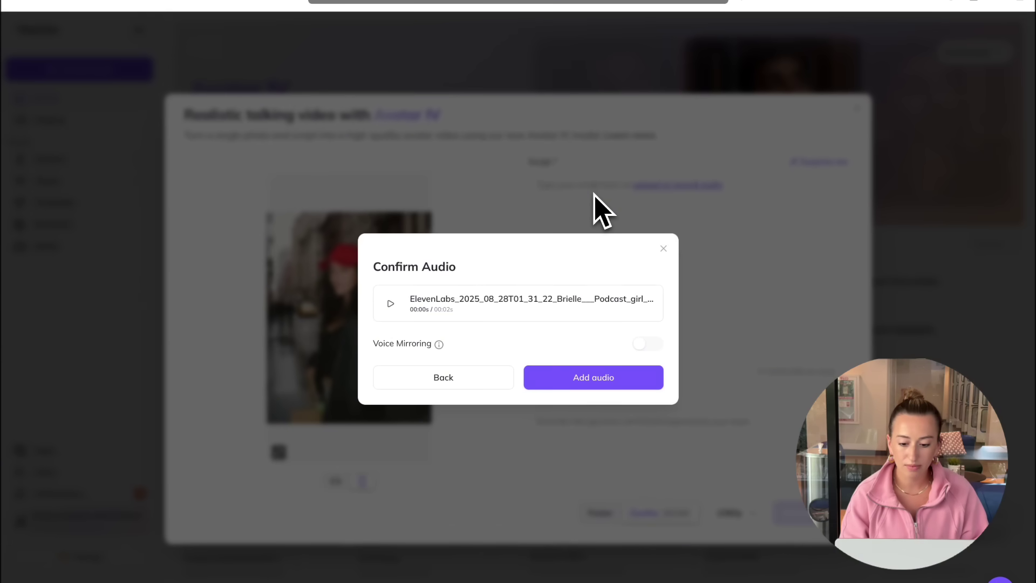
click(598, 382)
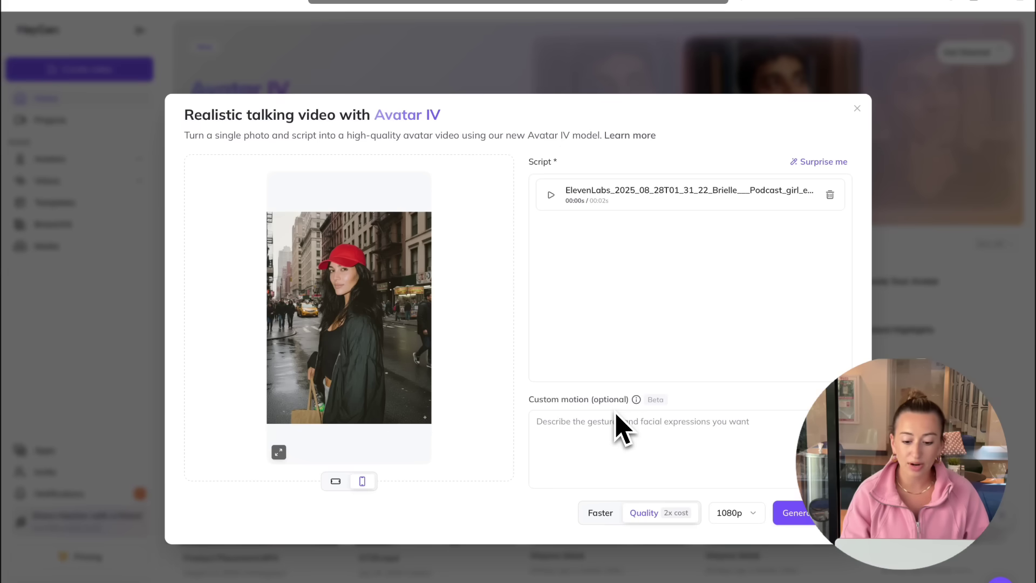
Step: Generate the Avatar IV talking video in Quality mode at 1080p resolution
click(620, 426)
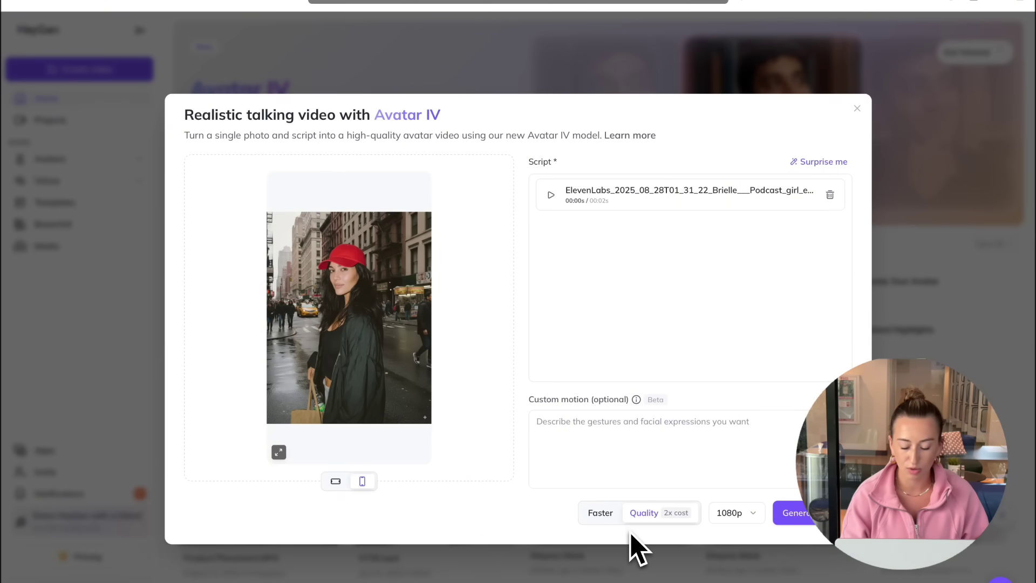
click(601, 519)
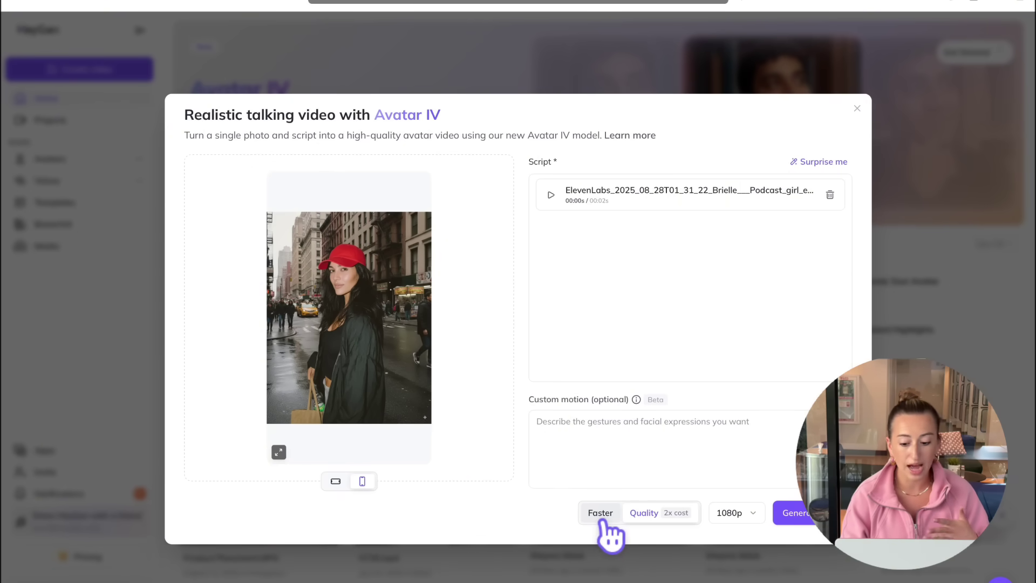
click(644, 516)
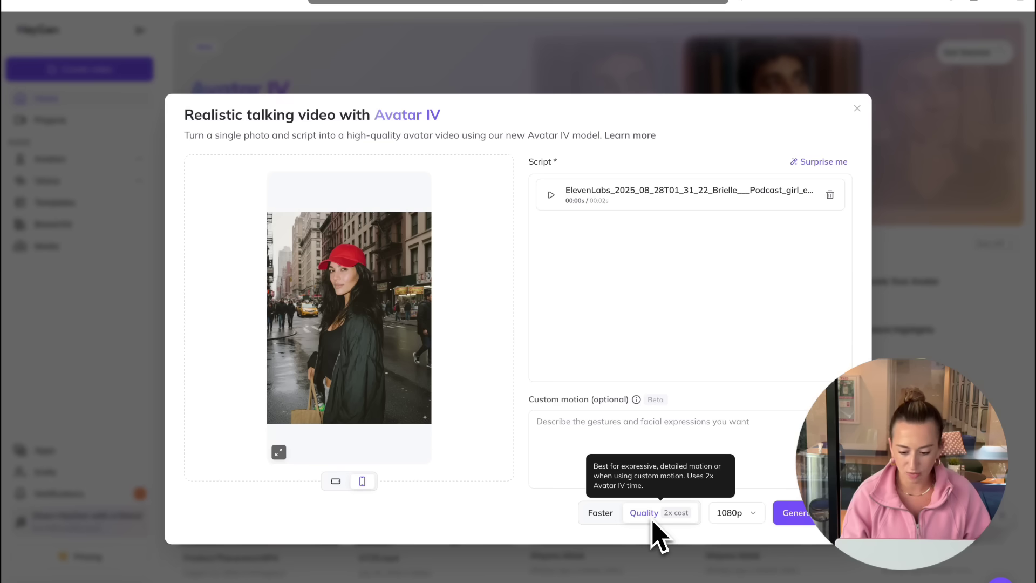
click(752, 515)
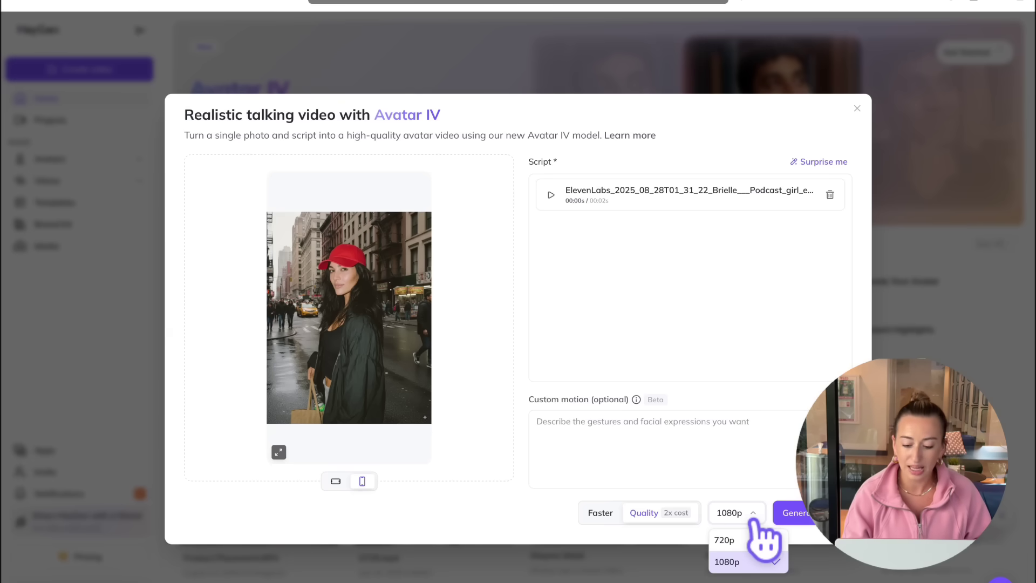
click(769, 564)
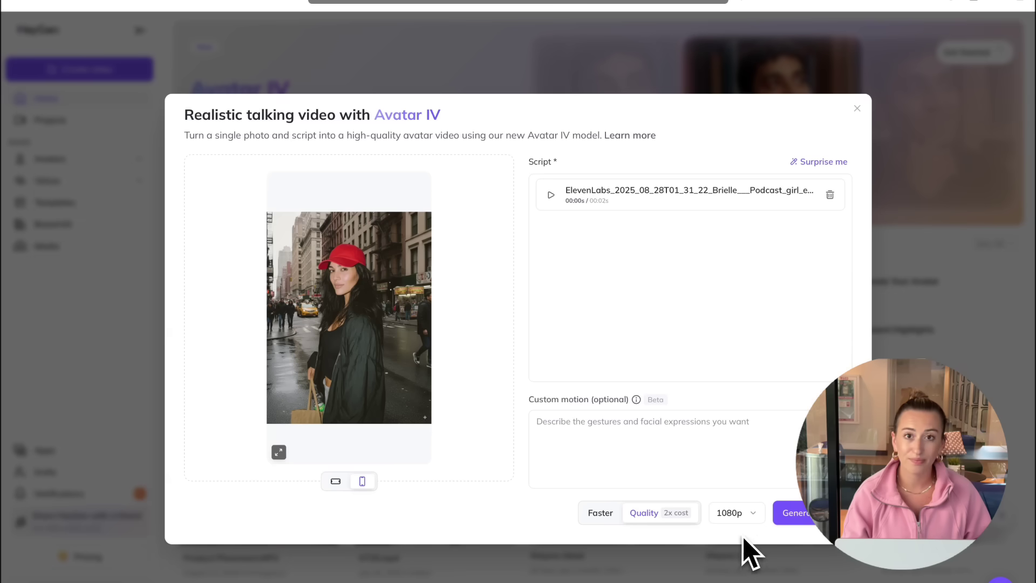
click(826, 531)
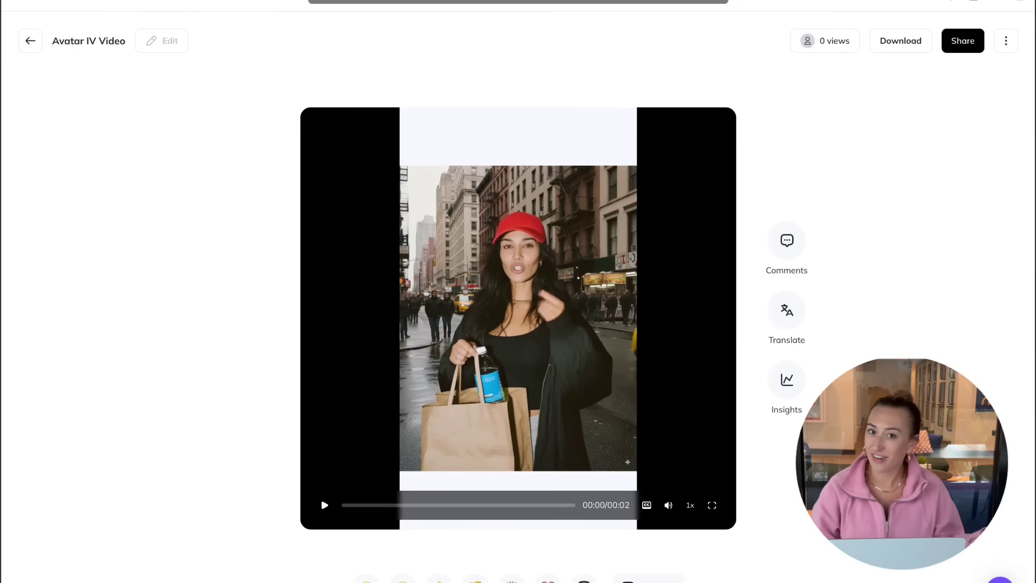
Step: Play the finished 2-second video twice, then go back to Projects
click(325, 505)
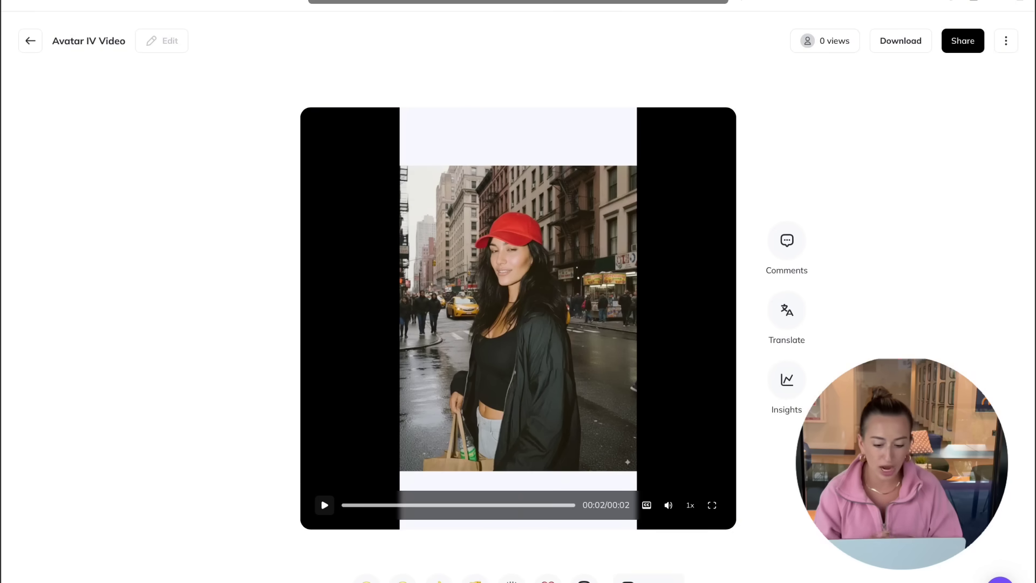
click(326, 505)
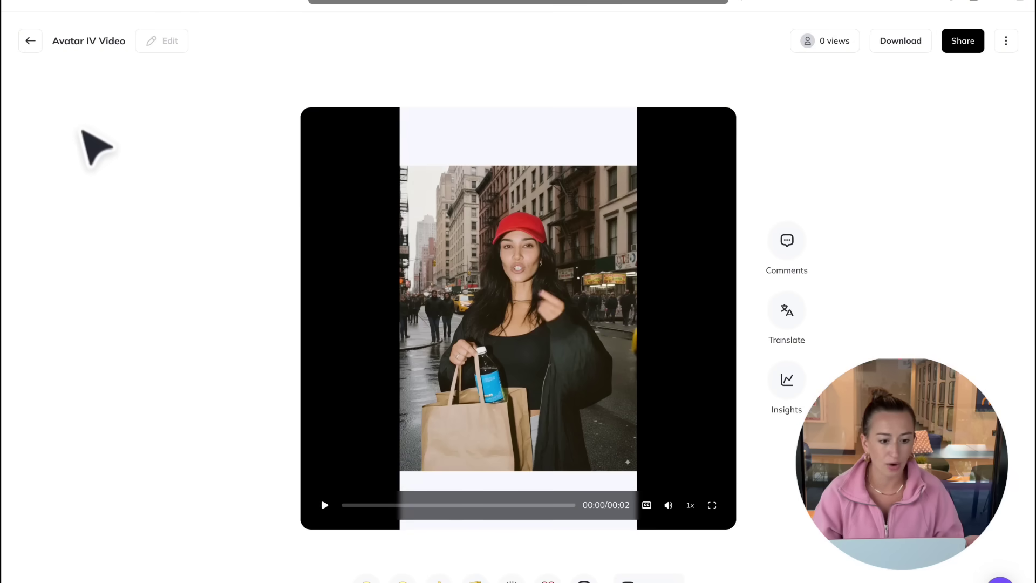
click(30, 41)
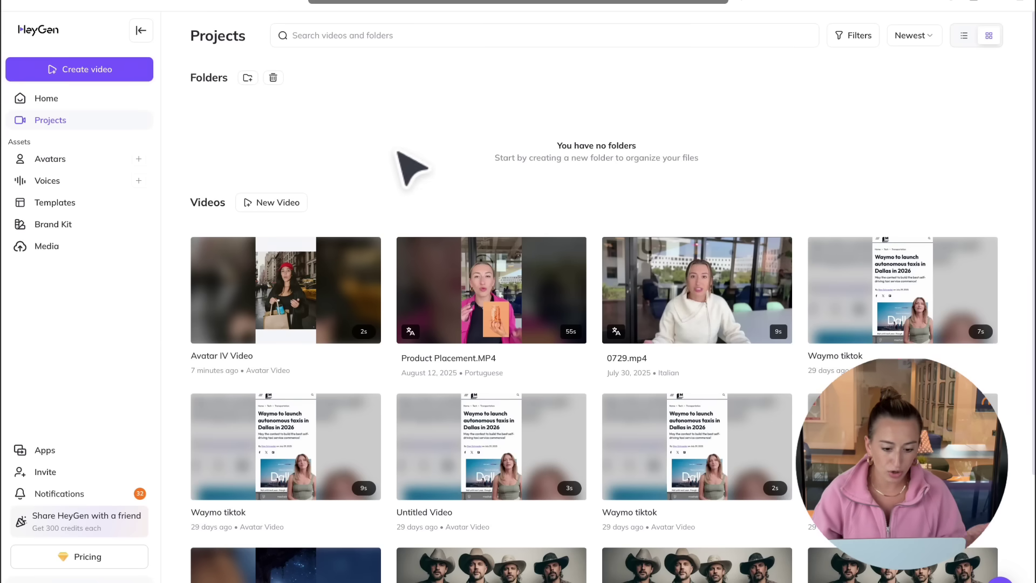
Step: Open the ... options menu on the Avatar IV Video card
click(369, 246)
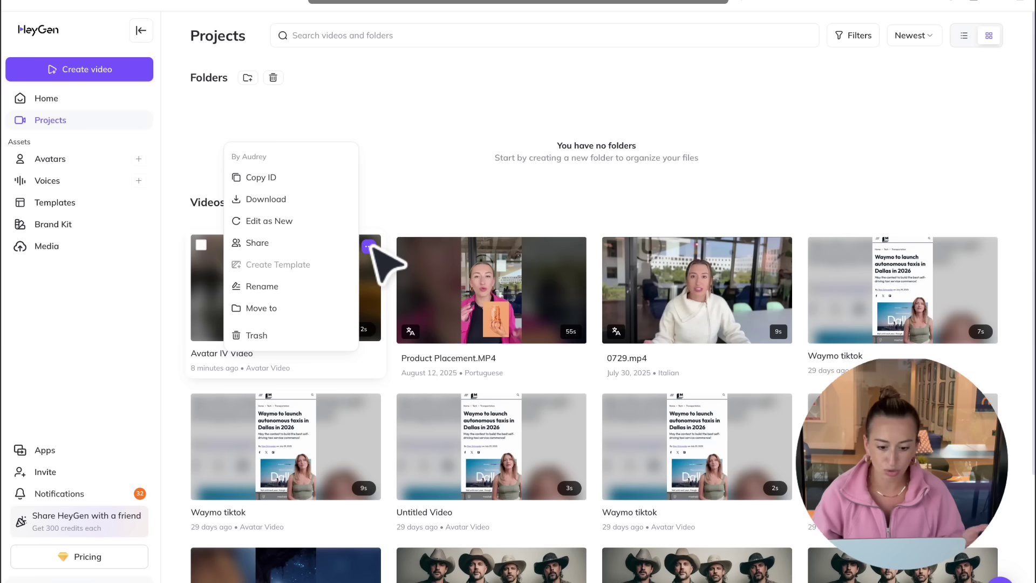
Step: Choose Edit as New from the Avatar IV Video's options menu
click(311, 222)
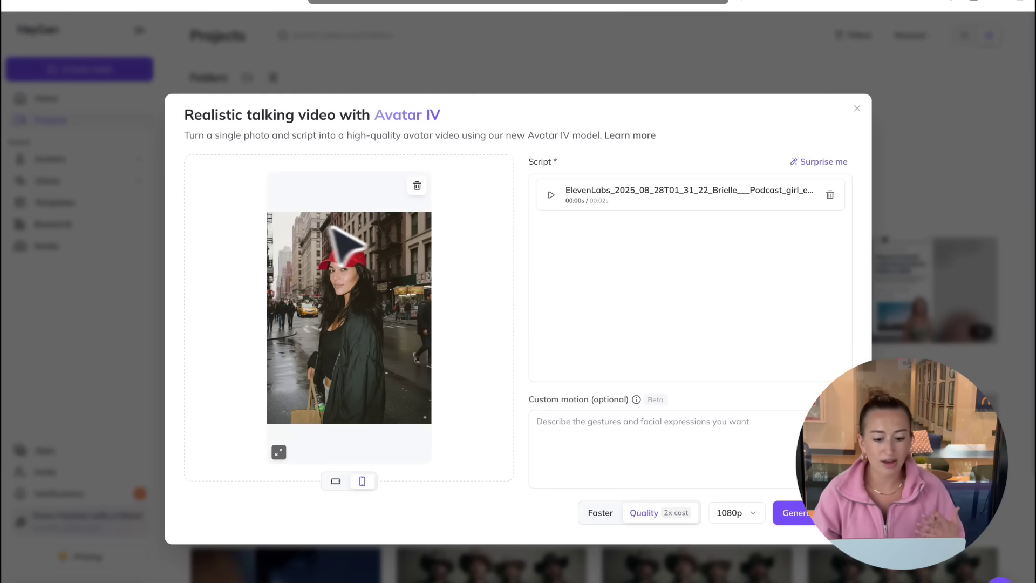